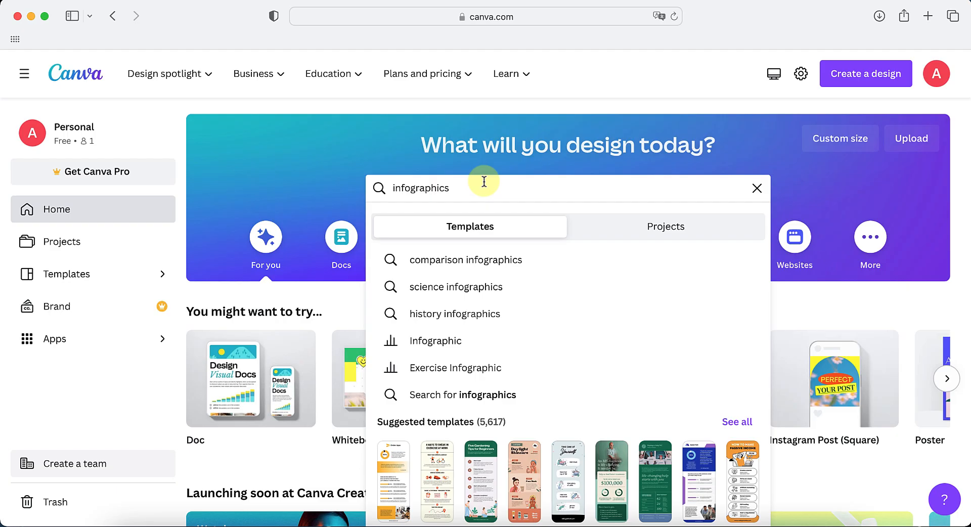
Search the template library for "infographics" and examine the paid and Pro markings on the first results
key("Return")
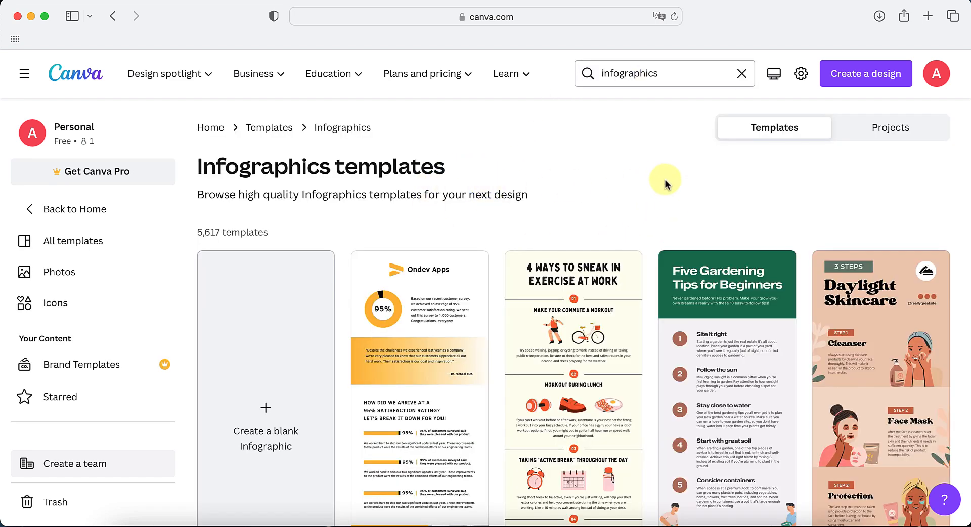
scroll(958, 344, "down", 3)
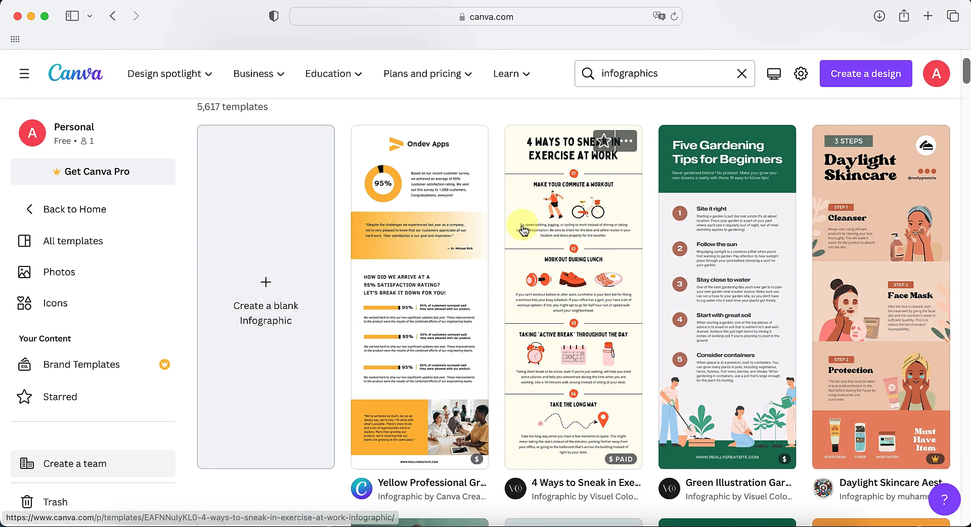
scroll(577, 218, "up", 1)
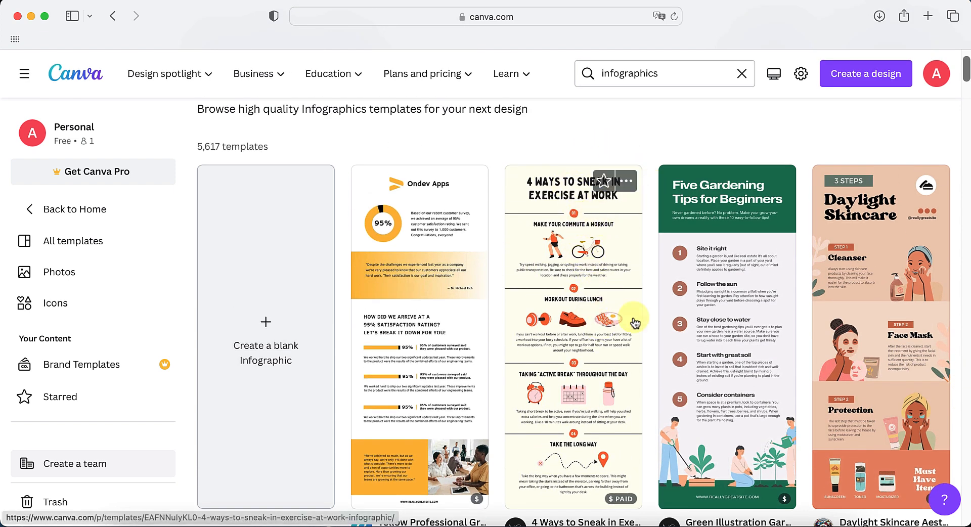
scroll(634, 323, "down", 1)
scroll(645, 302, "down", 2)
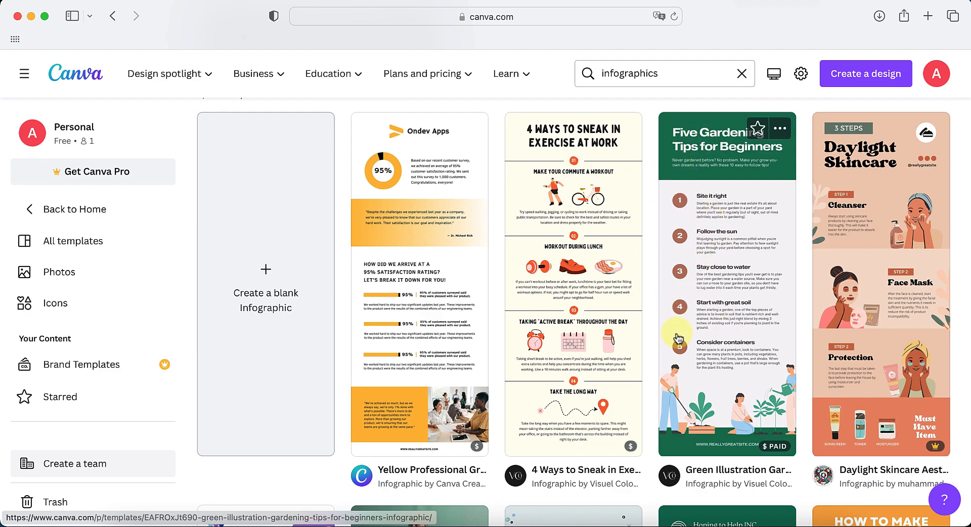
scroll(677, 338, "down", 8)
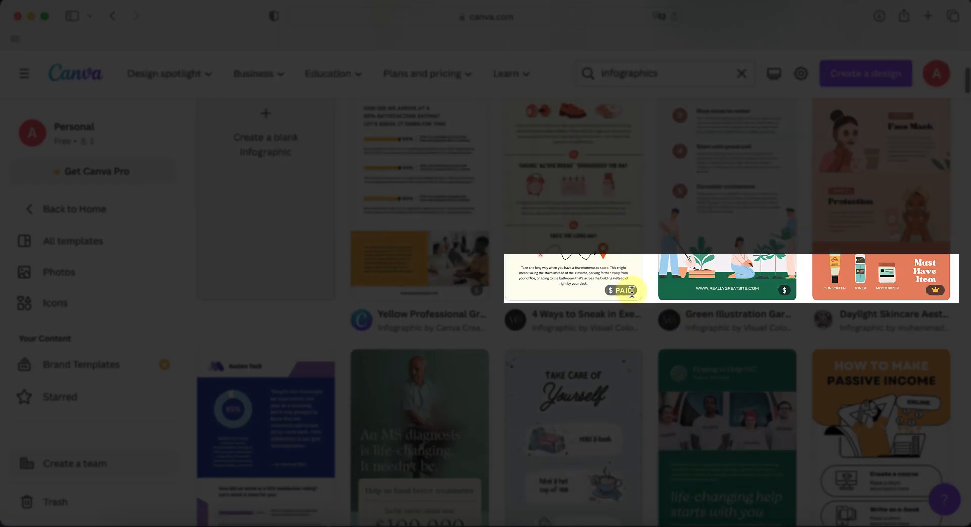
mouse_move(623, 295)
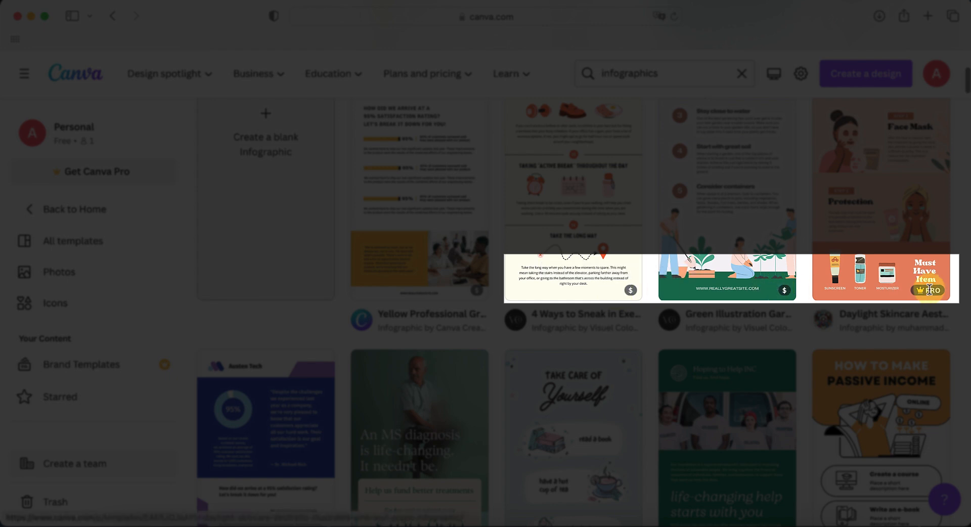
mouse_move(932, 292)
Browse further through the infographic template results, comparing their layouts, styles and pricing marks
scroll(963, 278, "down", 5)
scroll(963, 277, "down", 4)
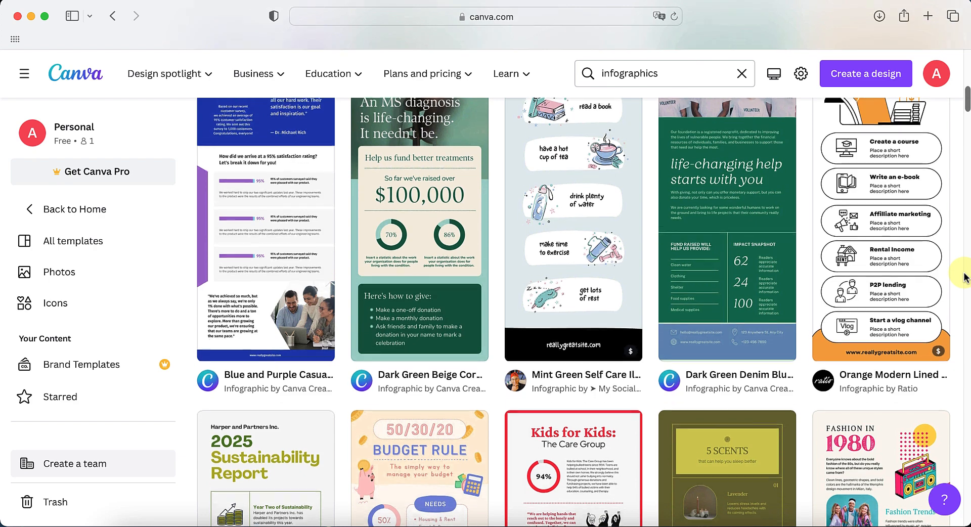
scroll(963, 277, "up", 2)
scroll(966, 278, "up", 1)
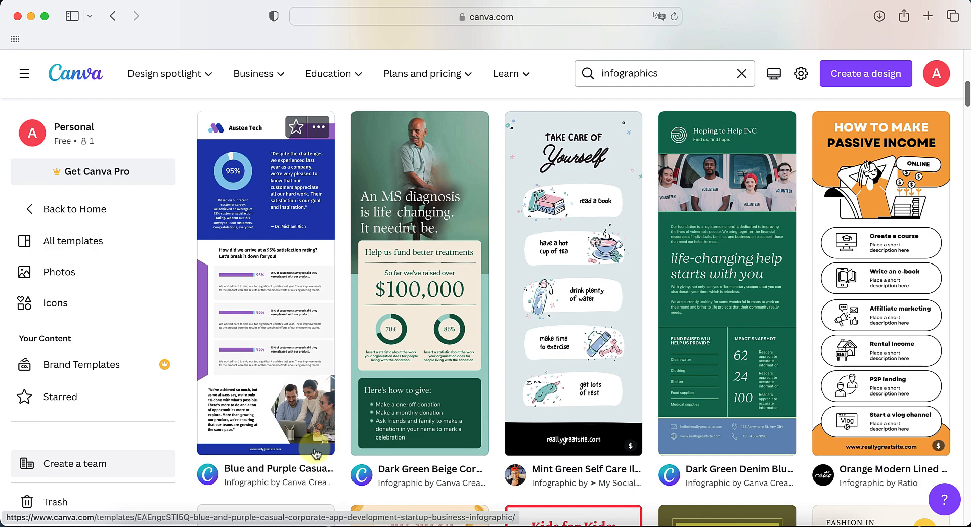
scroll(742, 306, "down", 3)
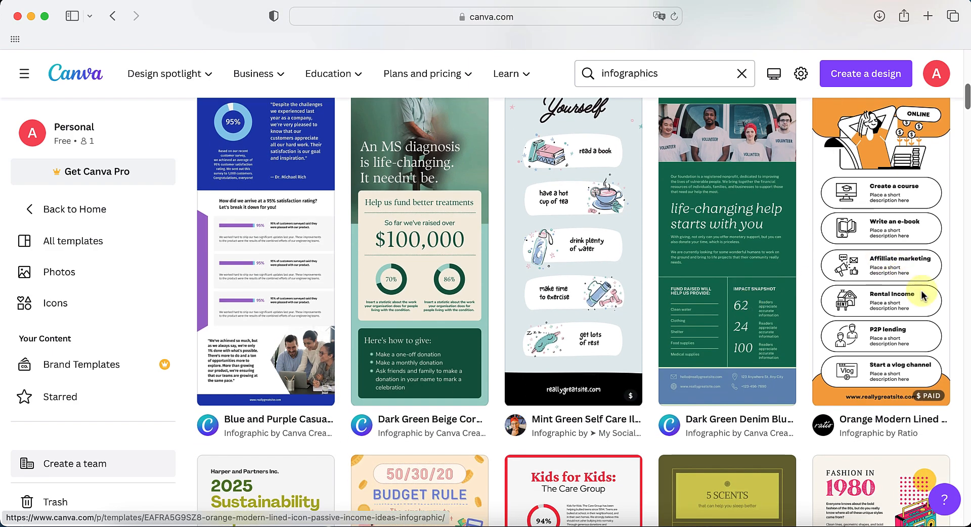
scroll(951, 298, "down", 2)
scroll(963, 302, "down", 5)
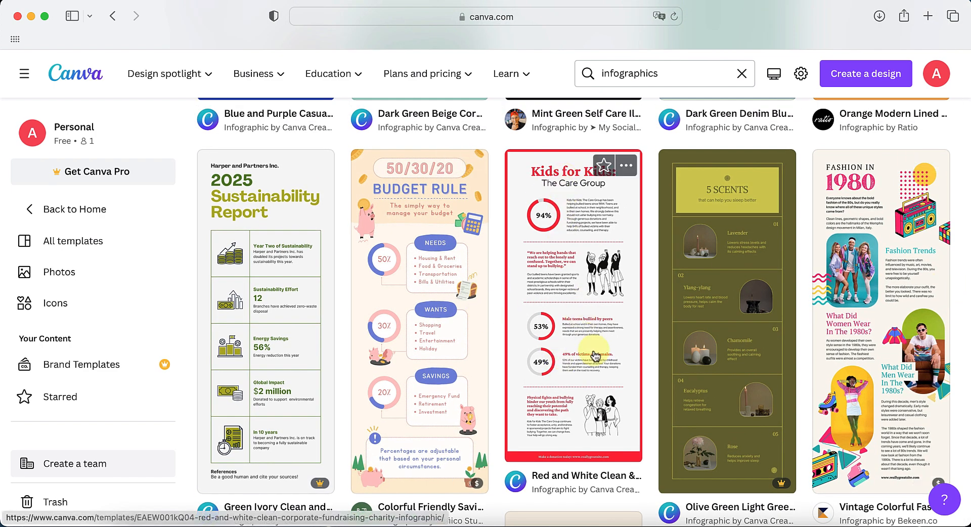
scroll(635, 382, "down", 3)
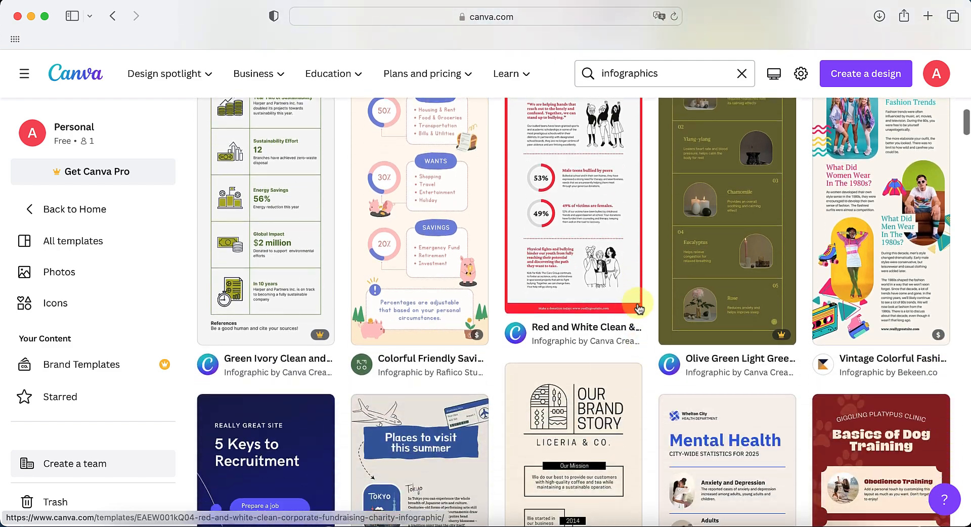
scroll(637, 303, "up", 1)
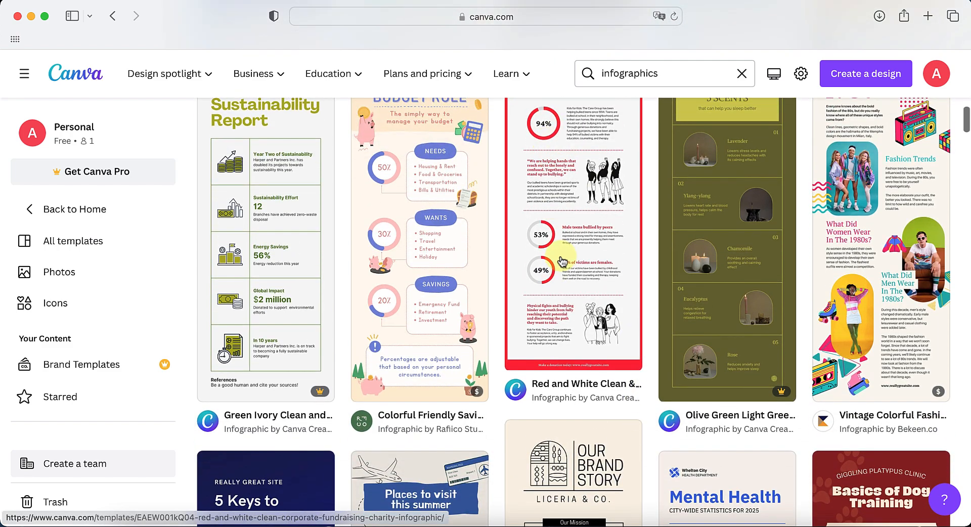
scroll(563, 261, "down", 9)
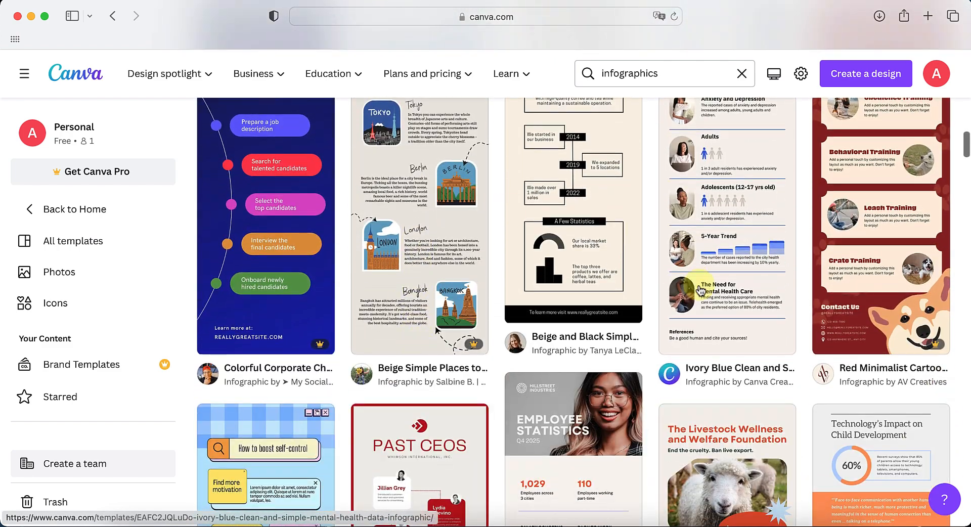
scroll(965, 322, "up", 1)
scroll(966, 322, "up", 1)
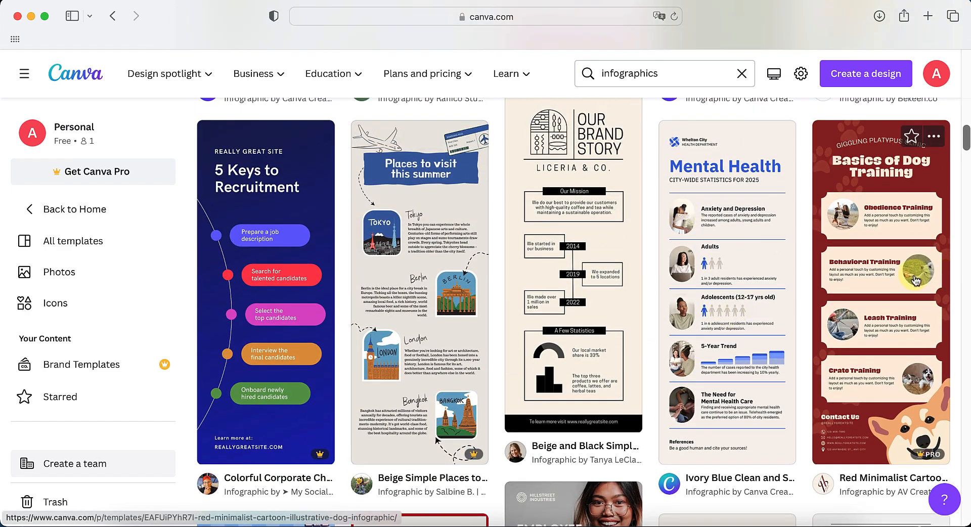
scroll(966, 329, "down", 8)
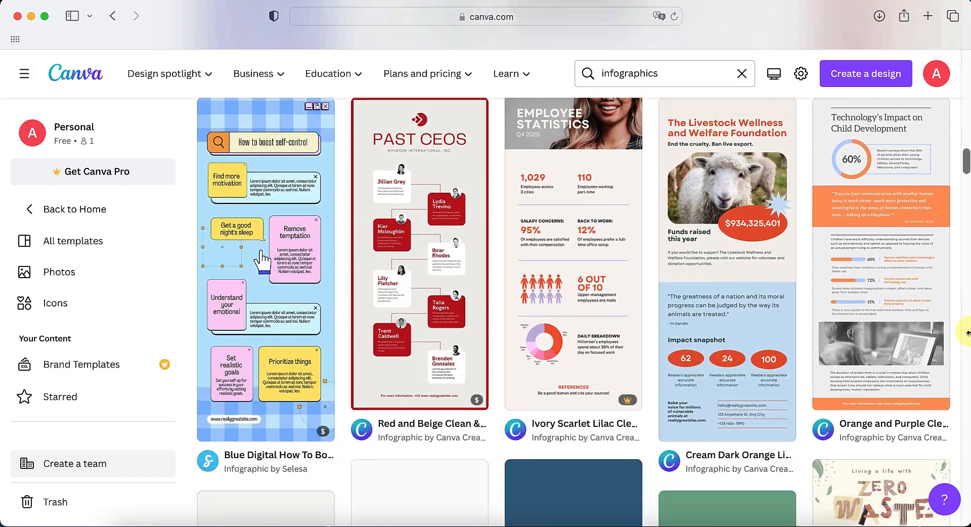
scroll(966, 332, "down", 1)
scroll(967, 332, "down", 9)
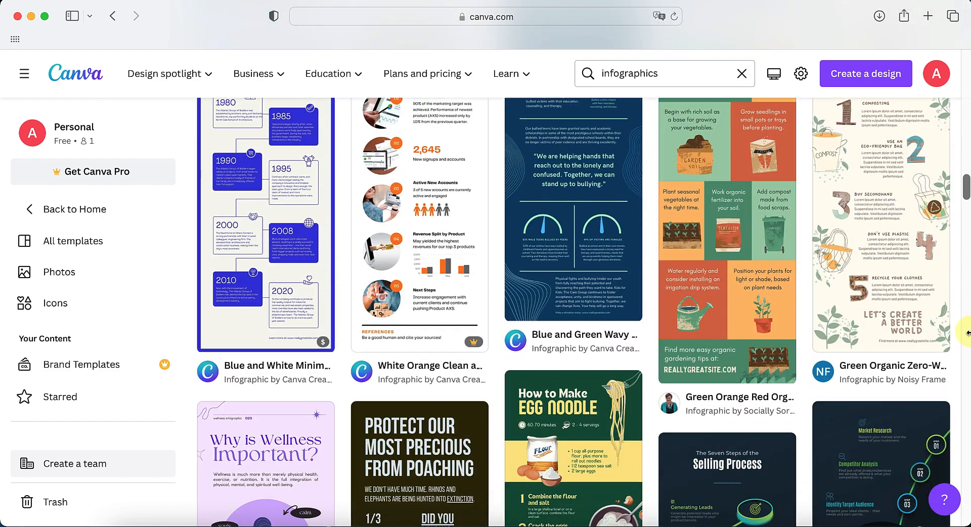
Open the preview of the Green Organic Zero-Waste Infographic template
scroll(967, 332, "up", 3)
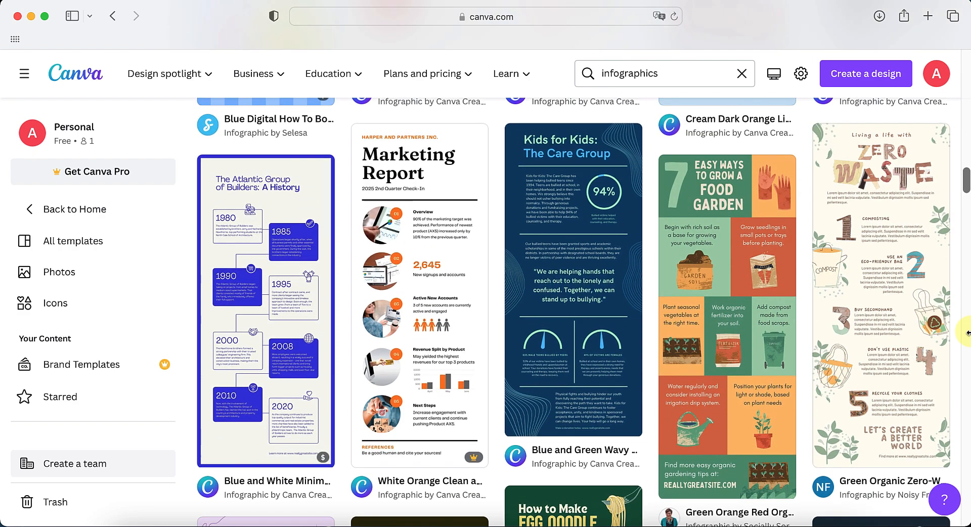
scroll(966, 348, "down", 1)
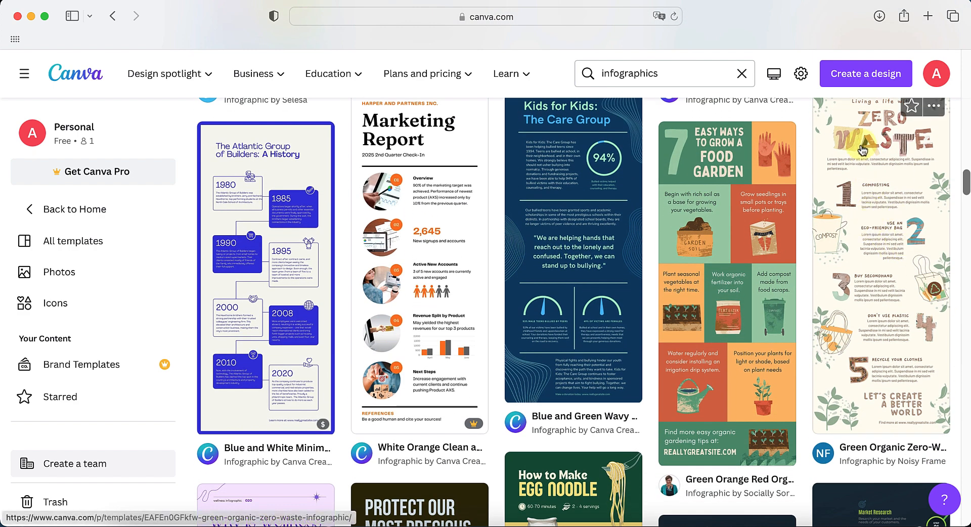
scroll(889, 173, "up", 1)
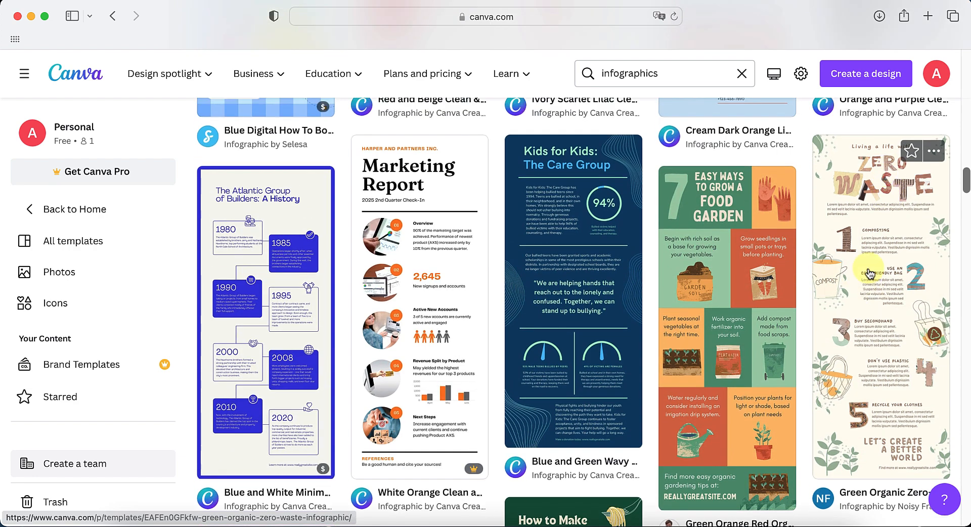
left_click(895, 325)
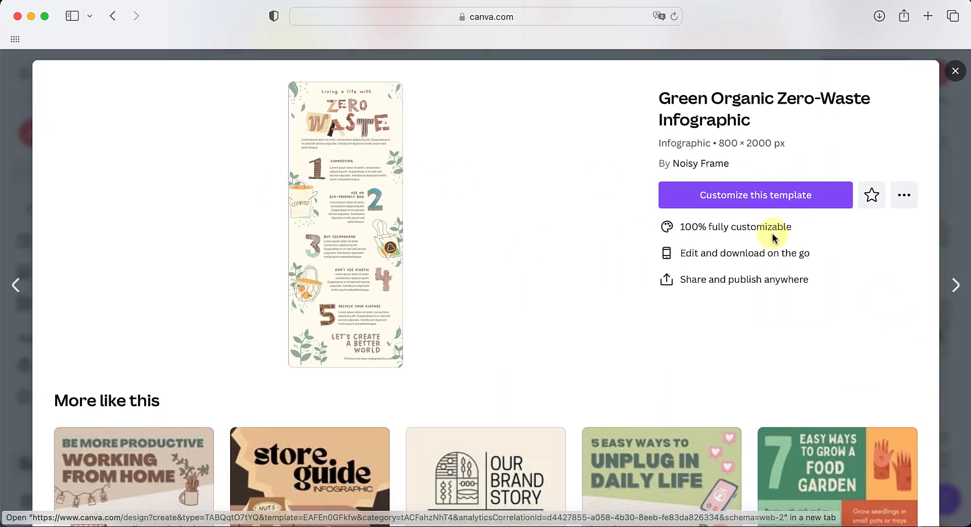
Browse the similar infographic templates suggested below the Zero-Waste template preview
scroll(385, 248, "down", 7)
scroll(399, 299, "down", 7)
scroll(392, 351, "down", 4)
scroll(393, 351, "up", 1)
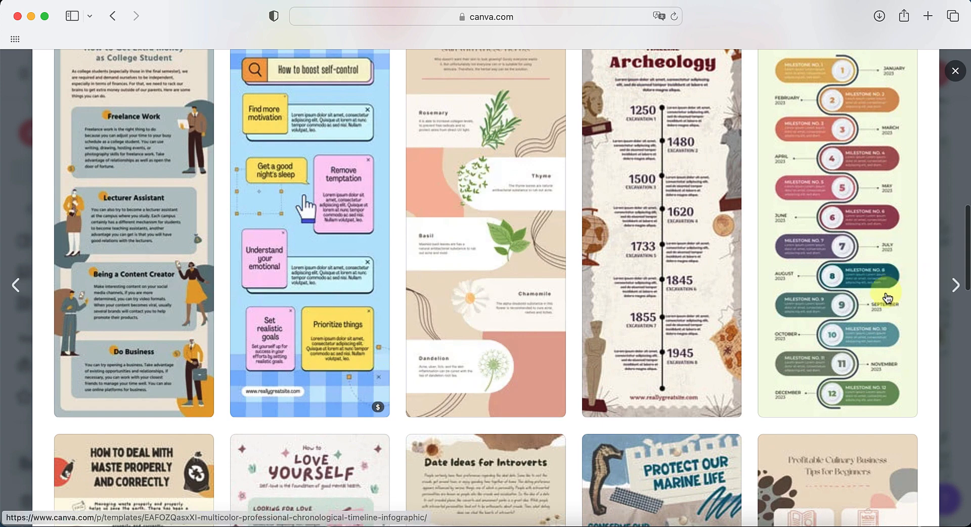
scroll(884, 291, "up", 2)
scroll(878, 295, "down", 3)
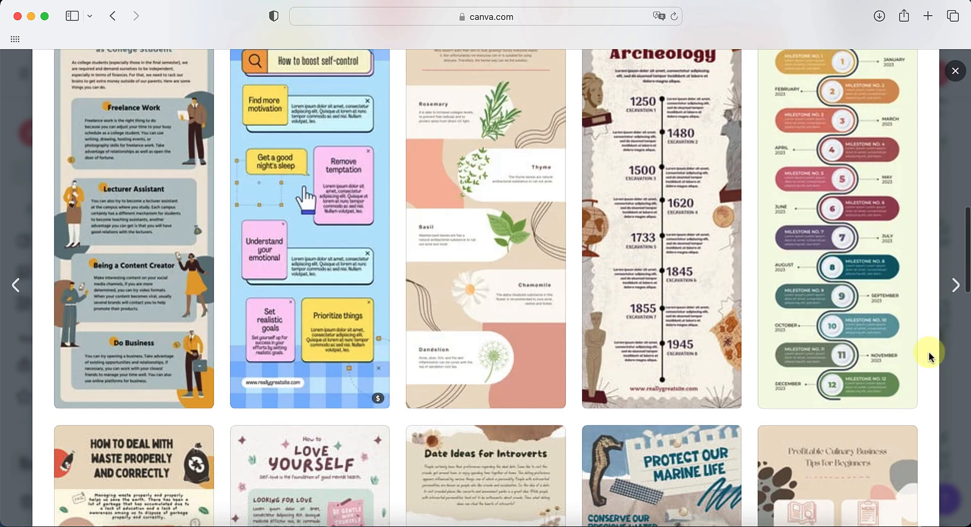
scroll(874, 260, "down", 3)
scroll(926, 313, "down", 8)
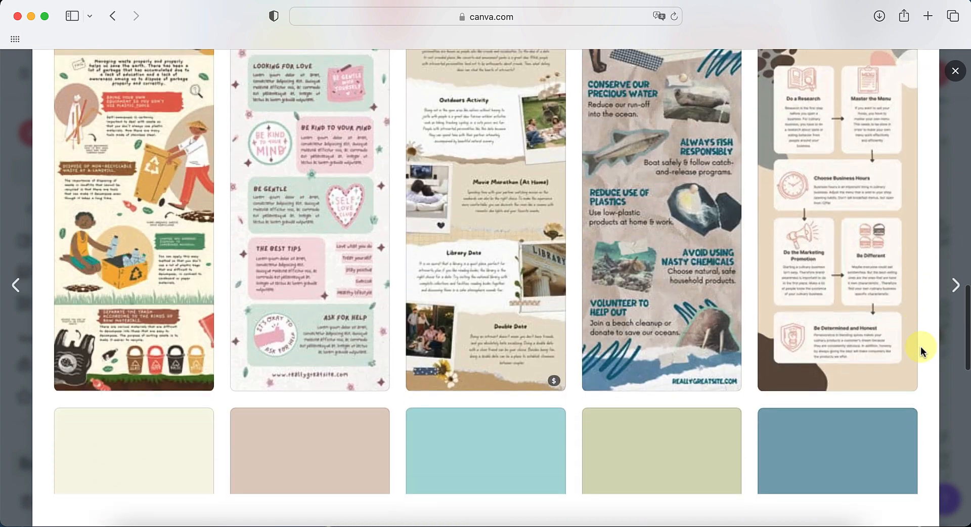
Choose the similar template "5 Ways To Be More Productive" and open it in the editor for customizing
scroll(920, 350, "up", 4)
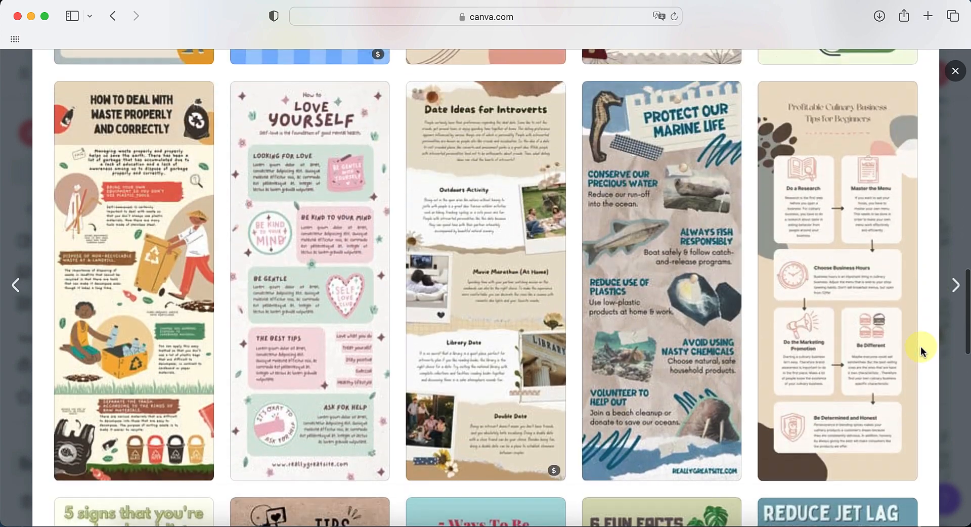
scroll(920, 350, "down", 5)
scroll(920, 347, "down", 5)
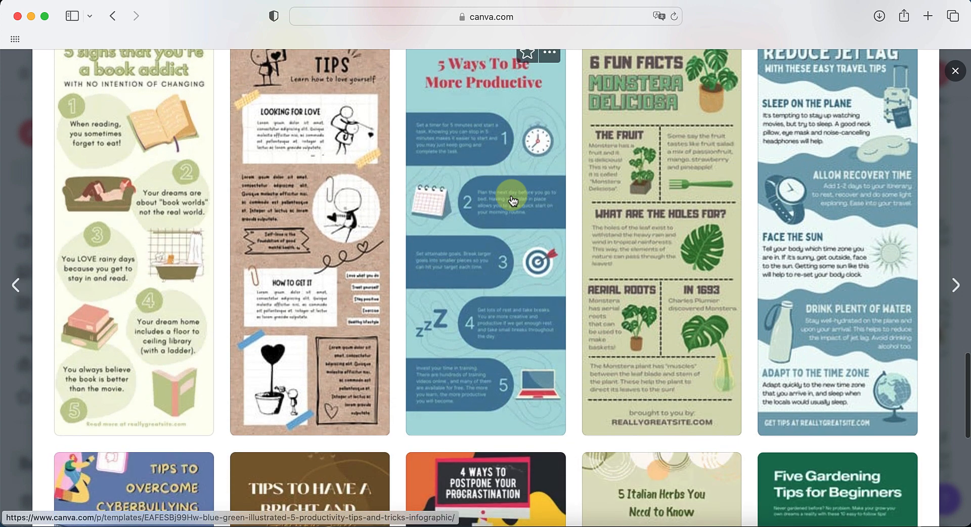
scroll(508, 192, "up", 1)
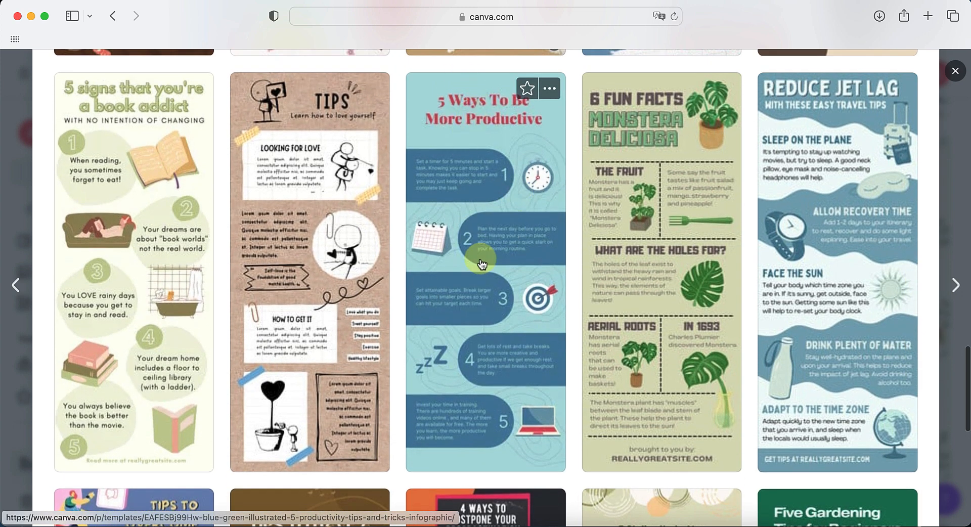
left_click(480, 224)
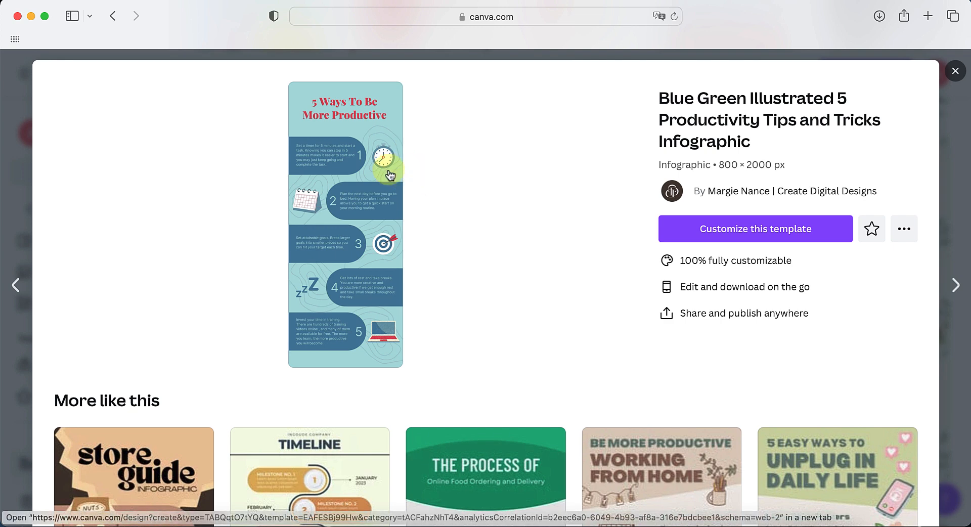
left_click(344, 207)
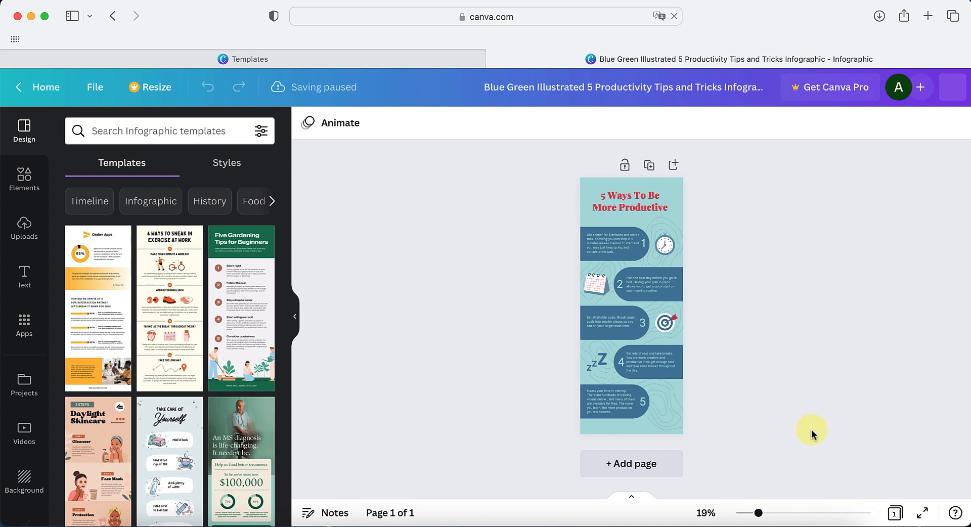
Change the infographic's title to "5 Ways To Write A Book", replacing only the words after "5 Ways To"
left_click_drag(753, 514, 806, 513)
scroll(676, 312, "up", 5)
scroll(676, 311, "up", 4)
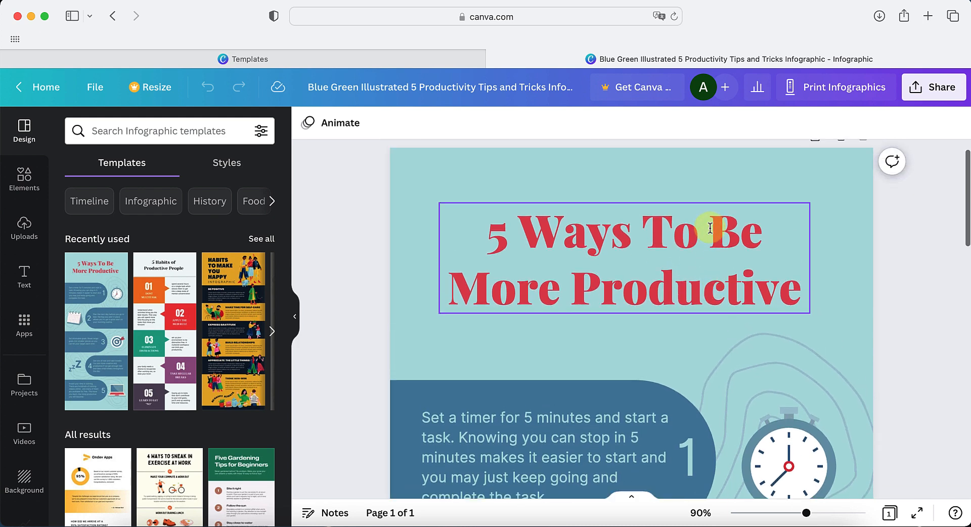
left_click(710, 243)
left_click(717, 238)
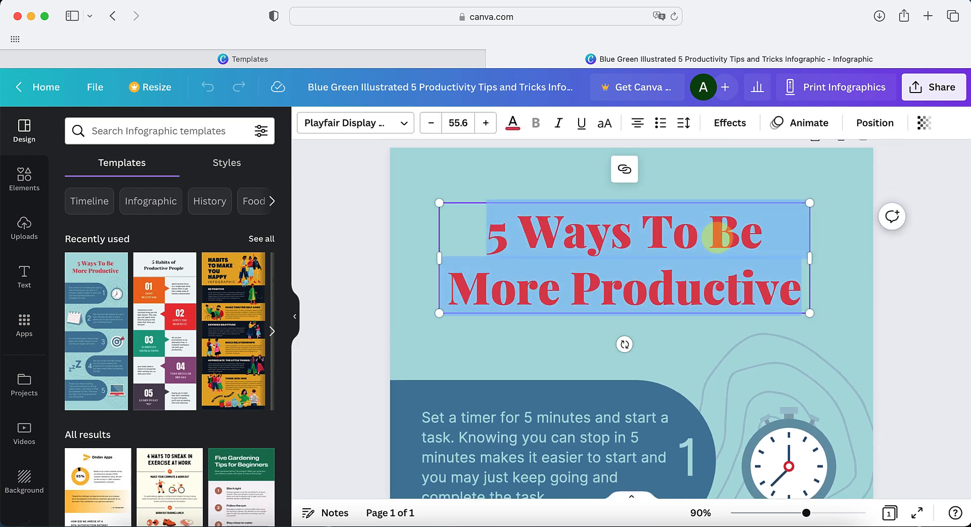
left_click(716, 223)
key("shift+super+Down")
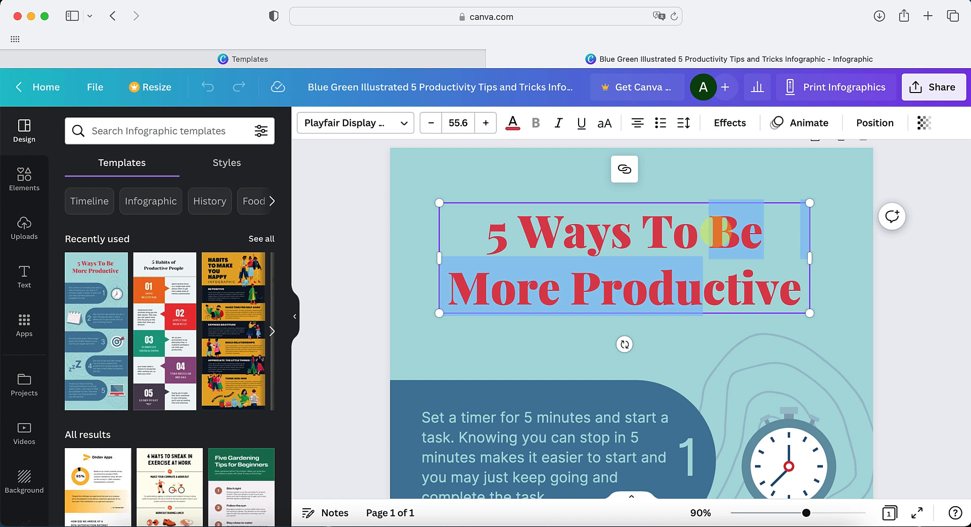
type("write")
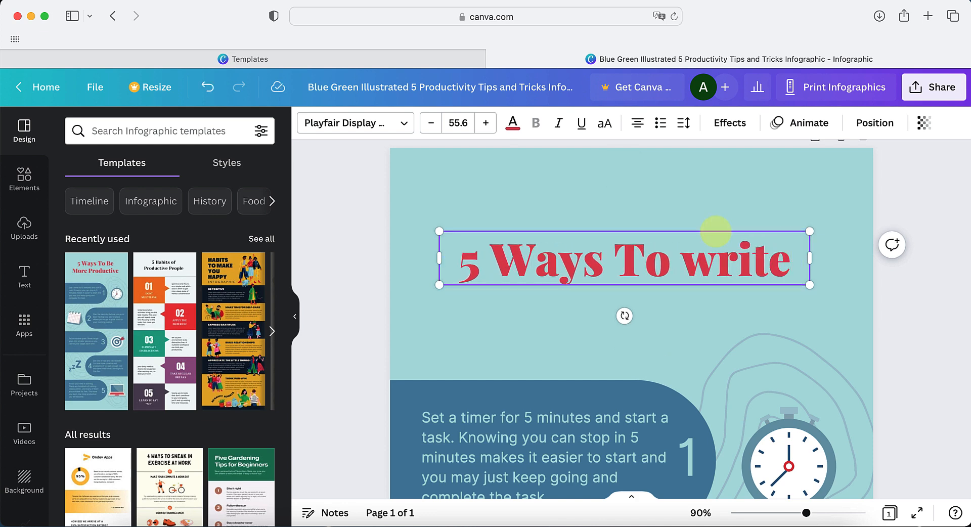
key("BackSpace")
key("BackSpace")
key("BackSpace")
key("BackSpace")
key("BackSpace")
type("Write A Book")
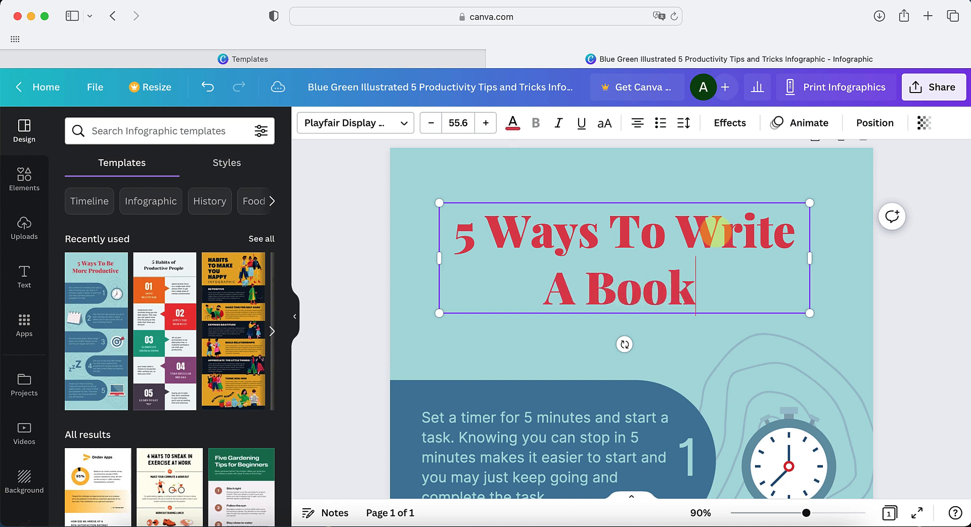
Replace the text of tip 1 below the title with "Find a niche"
scroll(938, 324, "down", 3)
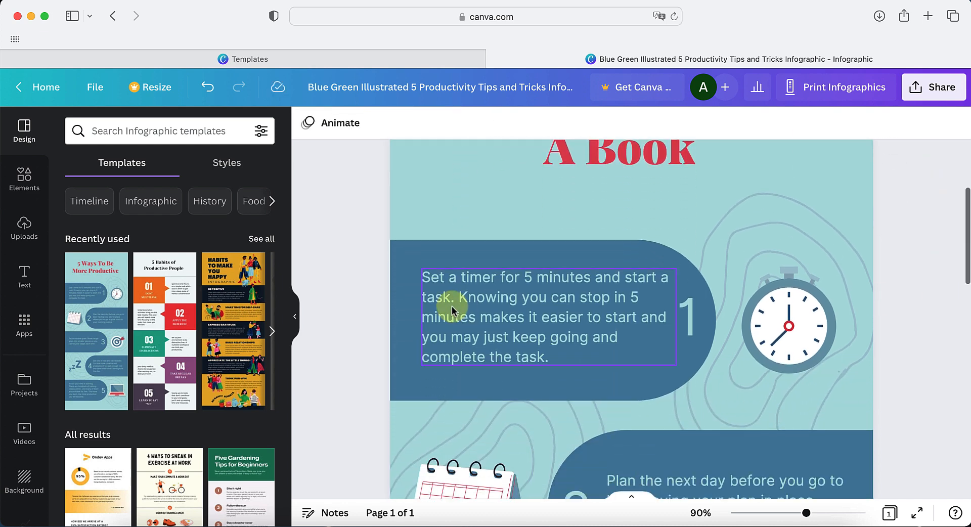
left_click(447, 306)
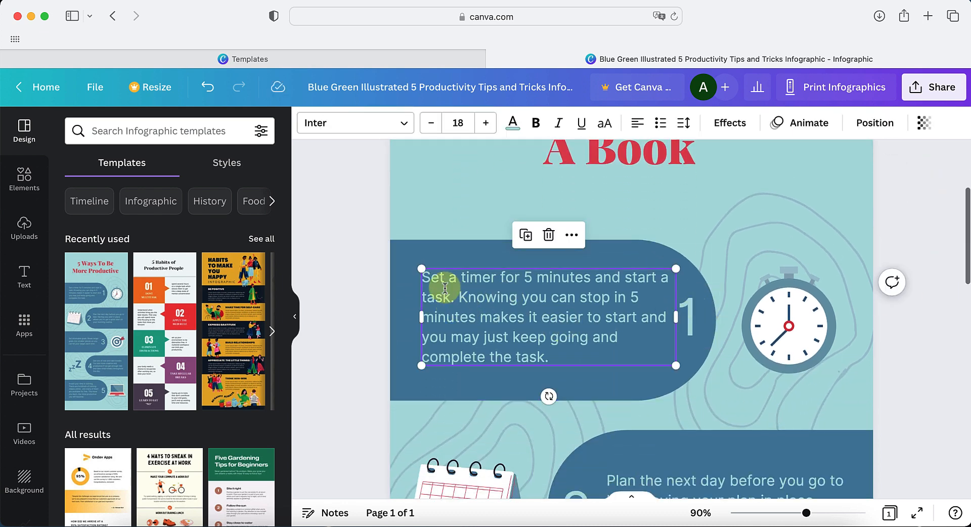
double_click(478, 301)
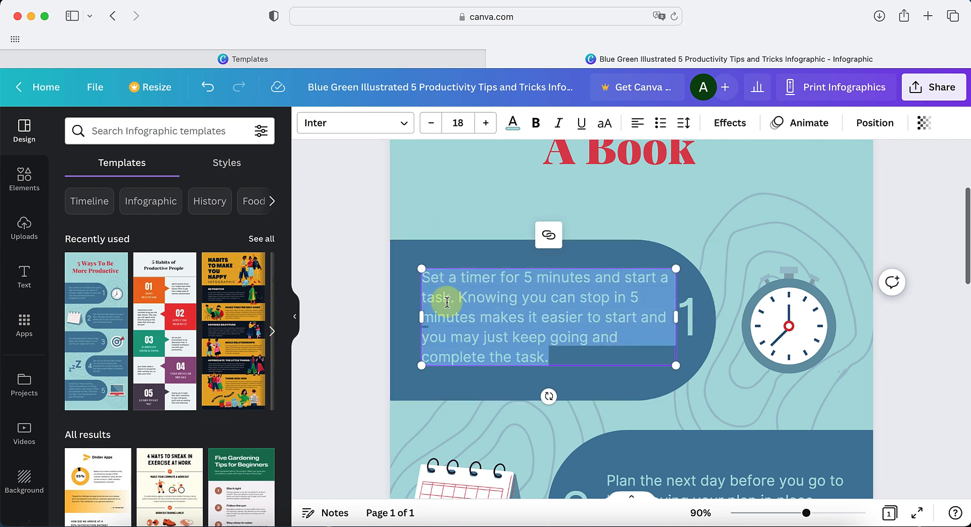
scroll(442, 298, "down", 3)
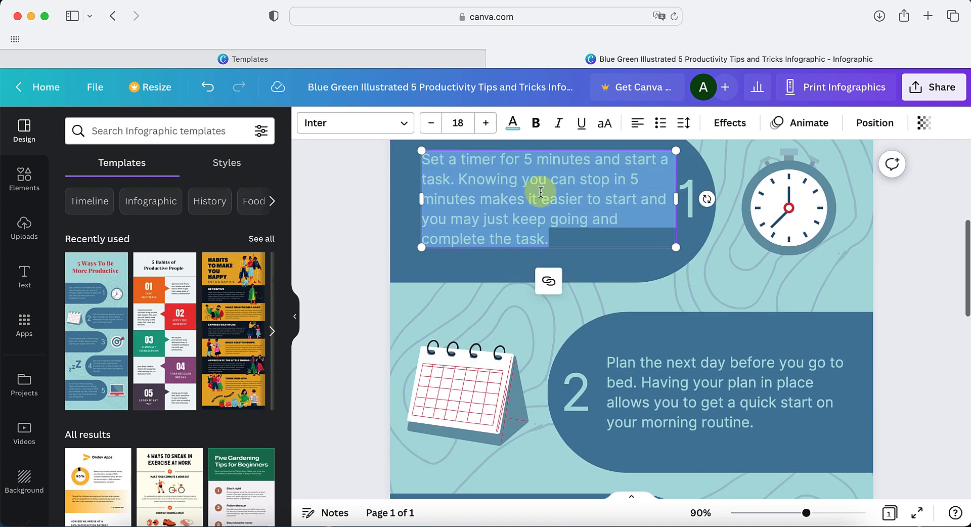
scroll(683, 377, "down", 2)
scroll(683, 376, "down", 3)
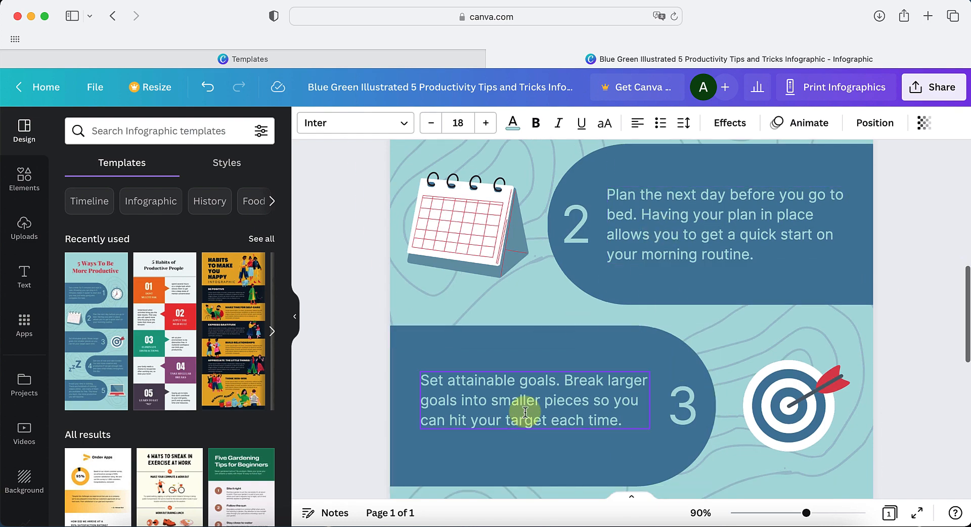
scroll(523, 412, "down", 5)
scroll(597, 419, "down", 5)
scroll(597, 420, "up", 15)
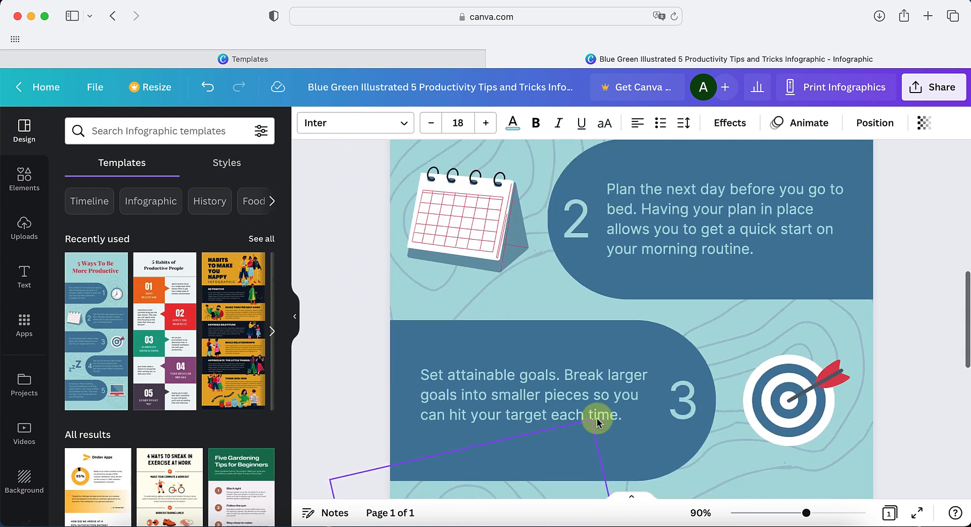
scroll(549, 360, "up", 2)
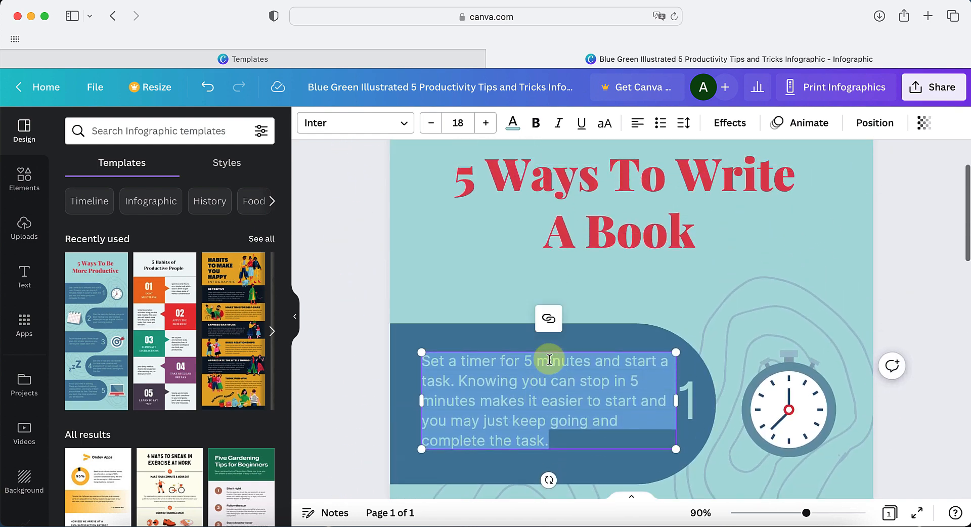
type("G")
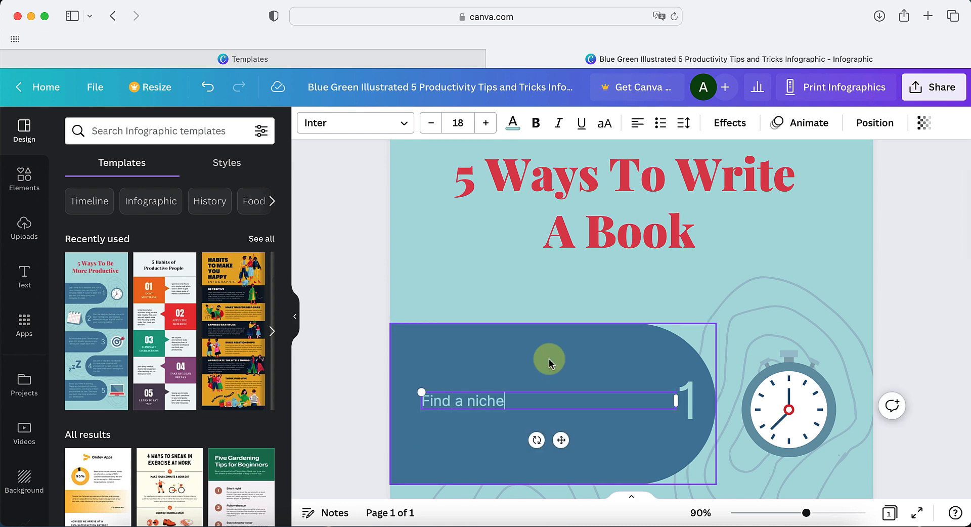
Replace the text of tip 2 beside the calendar with "REsearch the niche"
scroll(616, 234, "down", 5)
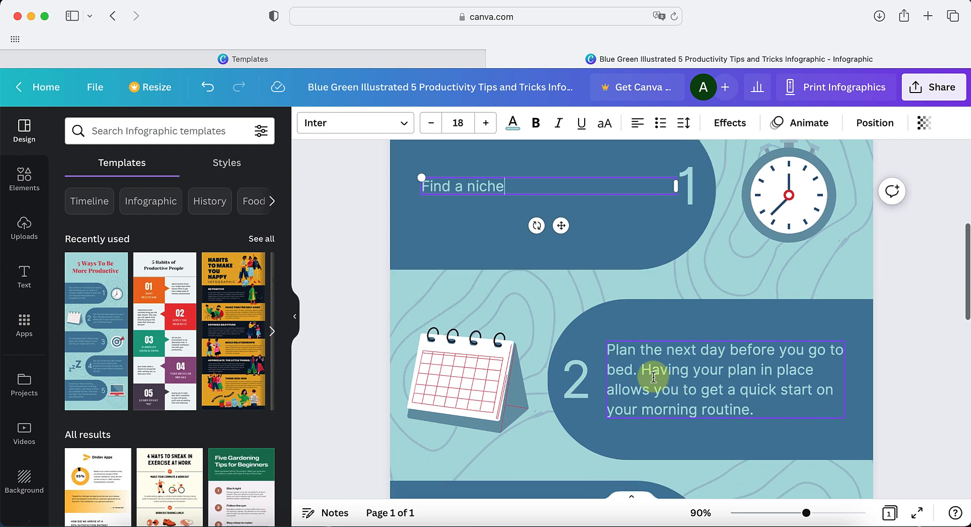
left_click(652, 377)
left_click(759, 408)
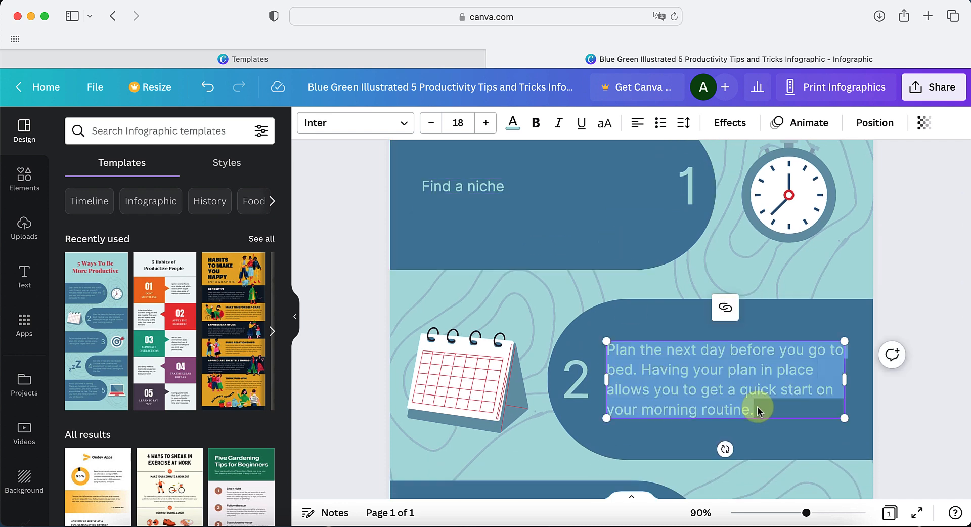
type("REsearch the niche")
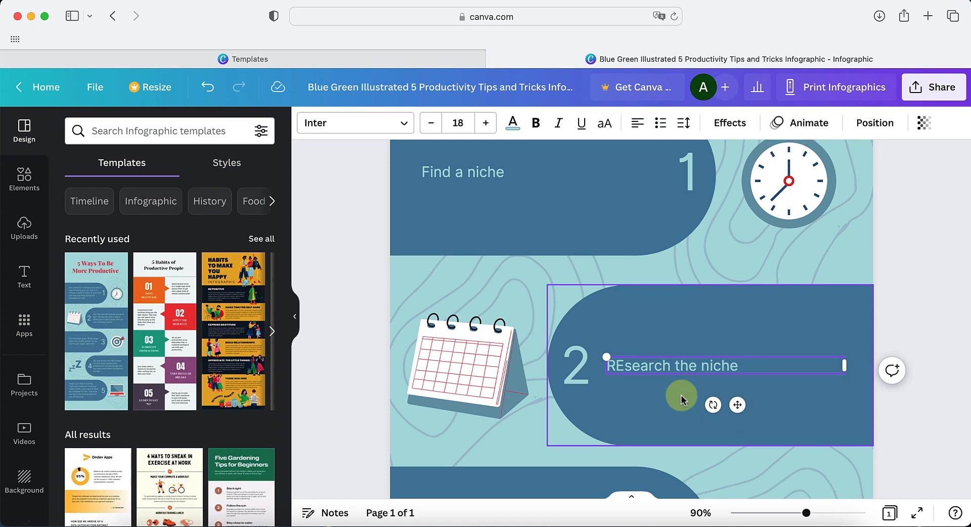
Replace the text of tip 3 with "Start writing & don't stop till 1st draft of book is done!"
scroll(581, 329, "down", 6)
left_click(522, 284)
left_click(522, 291)
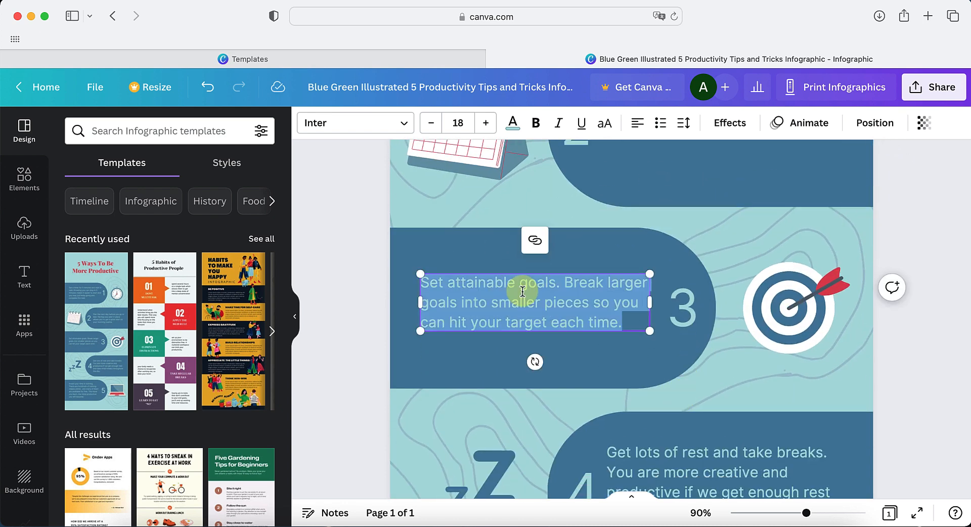
type("Start writing & don't stop till you")
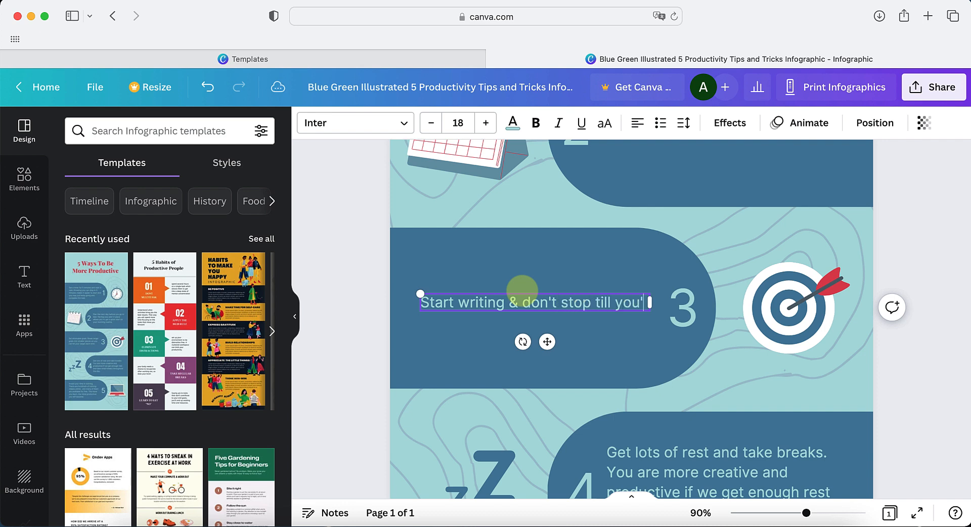
type("'re")
type("!")
scroll(570, 290, "down", 2)
key("alt")
key("alt+shift+Left")
type("lst")
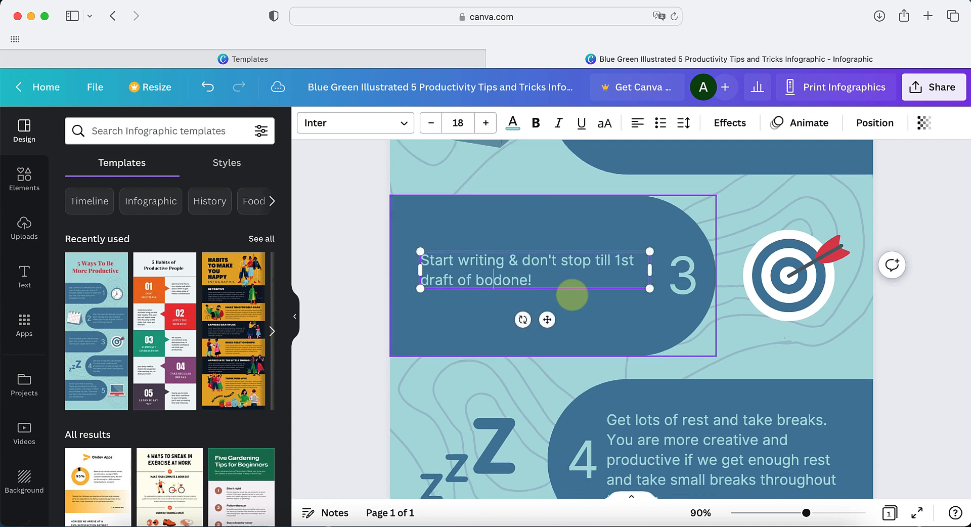
Replace the text of tip 4 with "If you don't want to write, you can dictate"
scroll(557, 329, "down", 2)
scroll(540, 358, "up", 15)
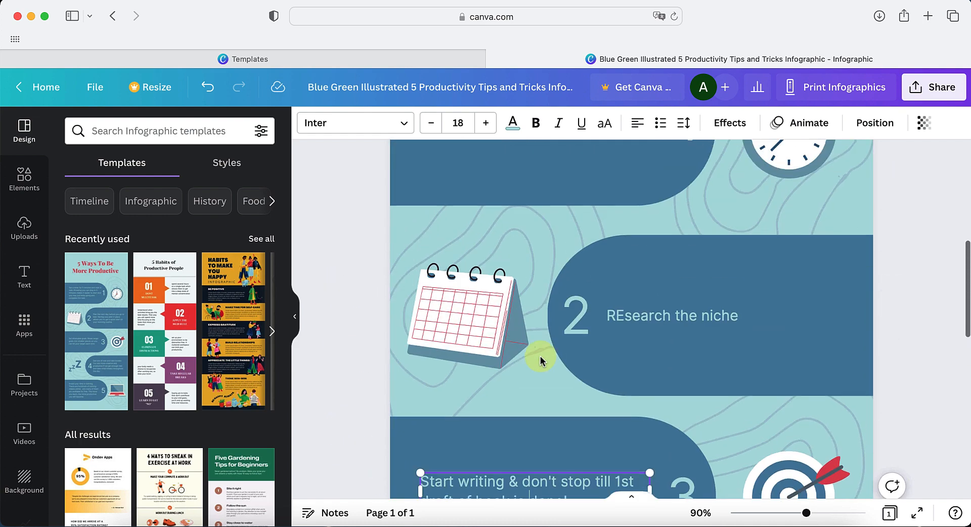
scroll(681, 296, "down", 10)
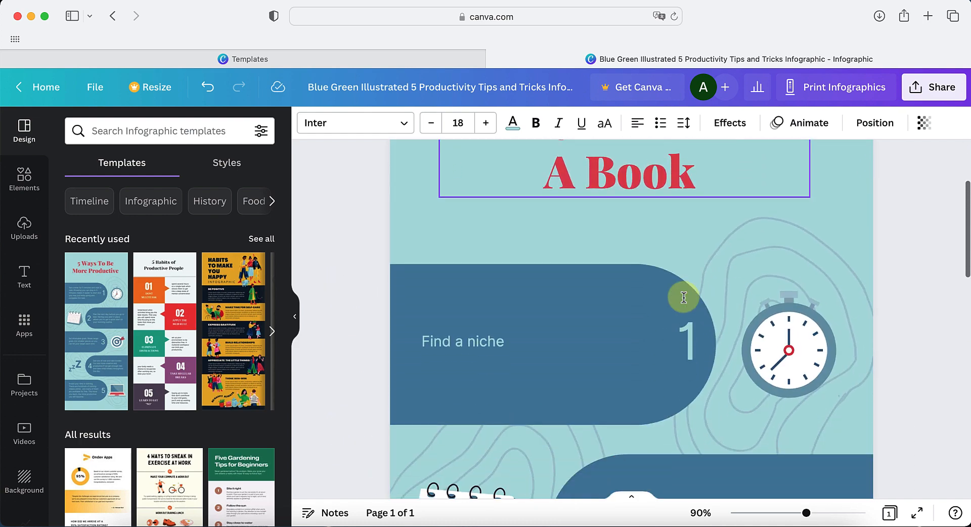
scroll(649, 374, "down", 3)
left_click(616, 365)
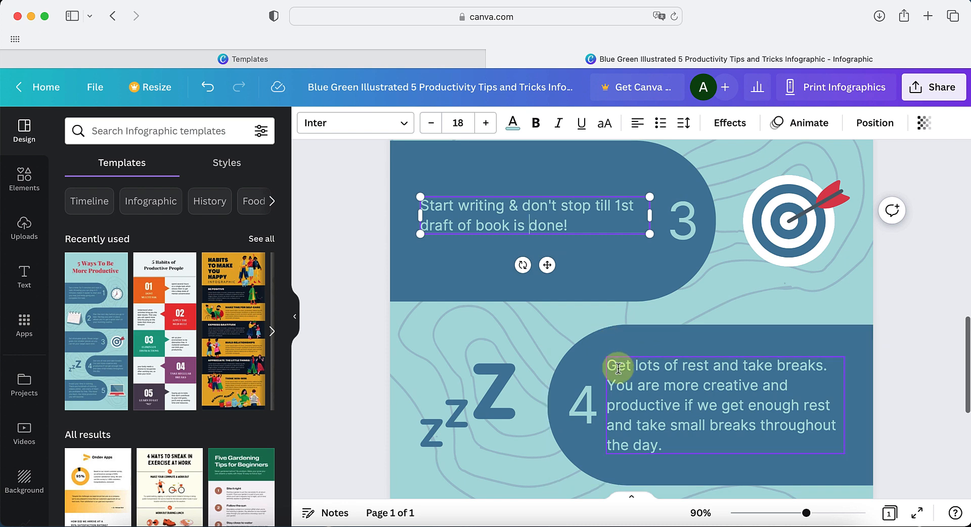
left_click(619, 369)
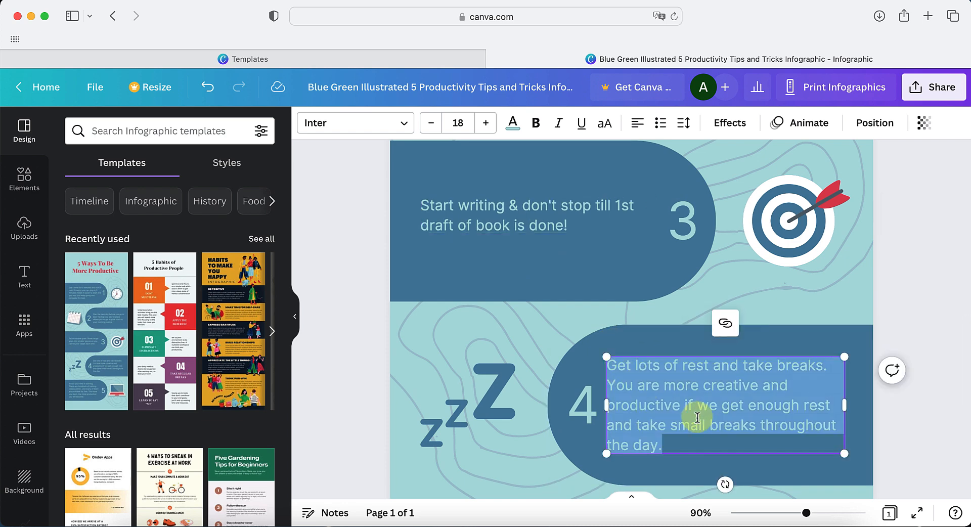
key("BackSpace")
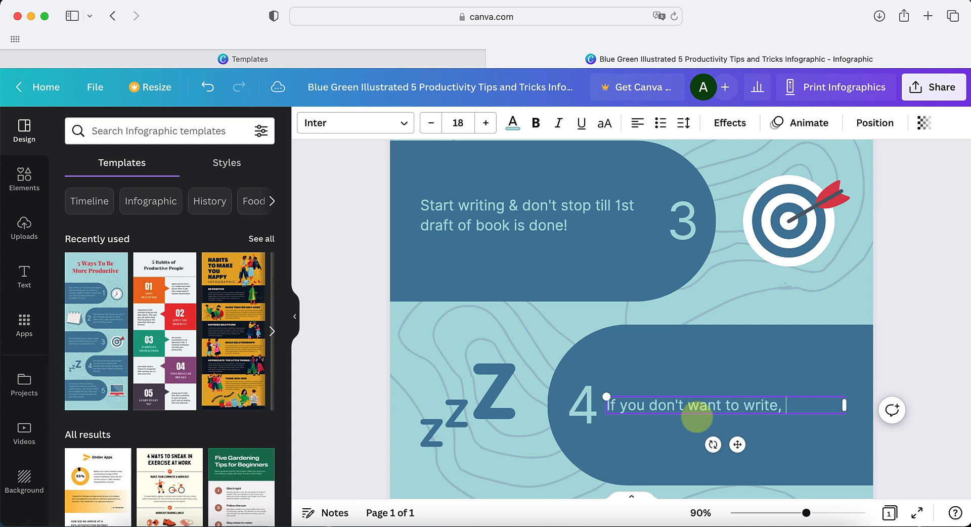
type("If you don't want to write, you can dic")
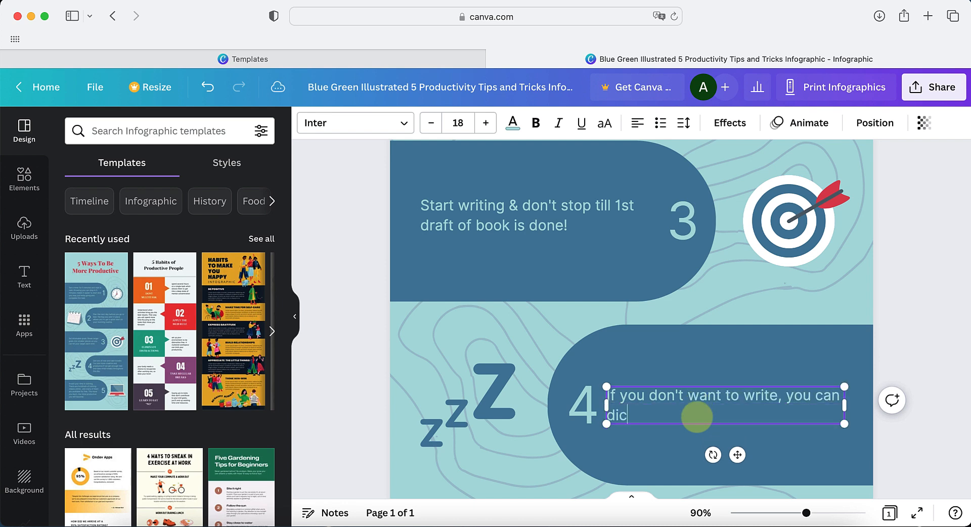
type("tate")
Replace the text of tip 5 with "Once 1st draft is complete, edit, etc." and deselect the text
scroll(494, 336, "down", 5)
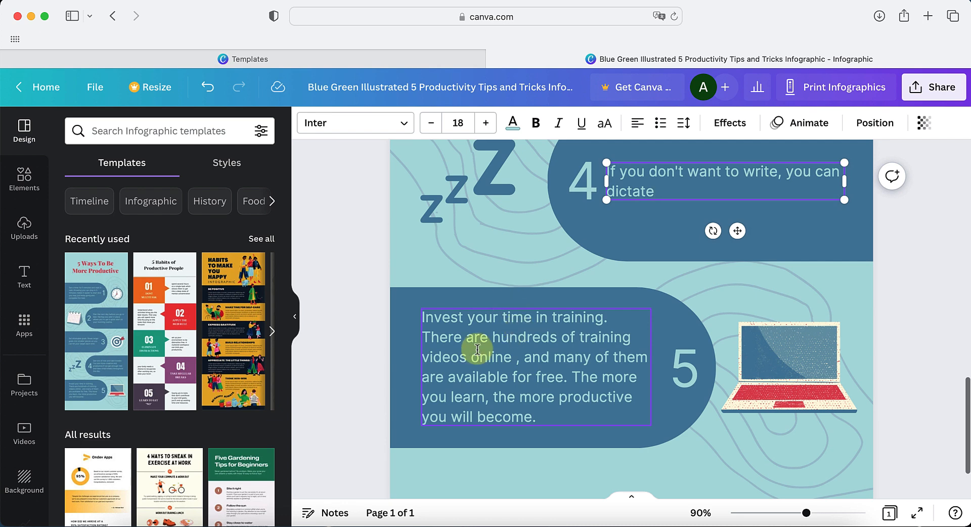
left_click(448, 358)
left_click(560, 405)
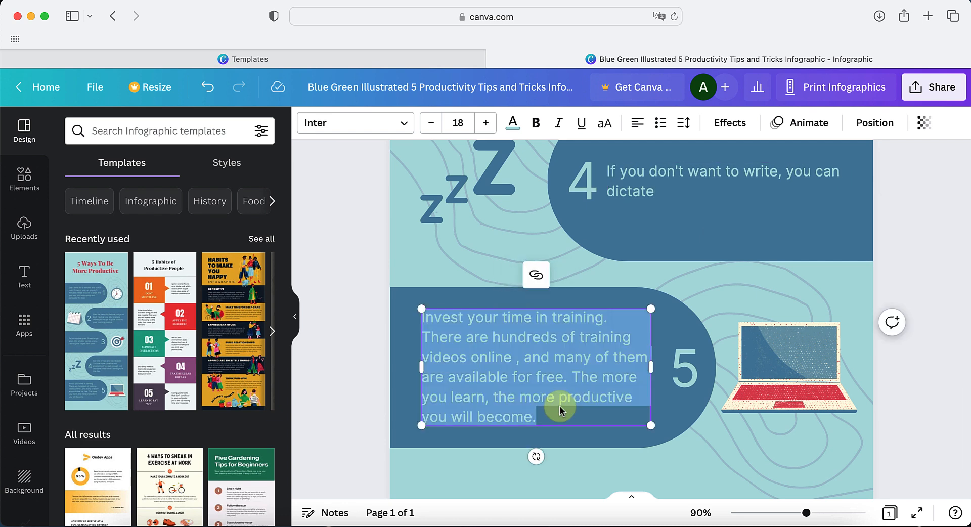
type("Once 1st draft is compl")
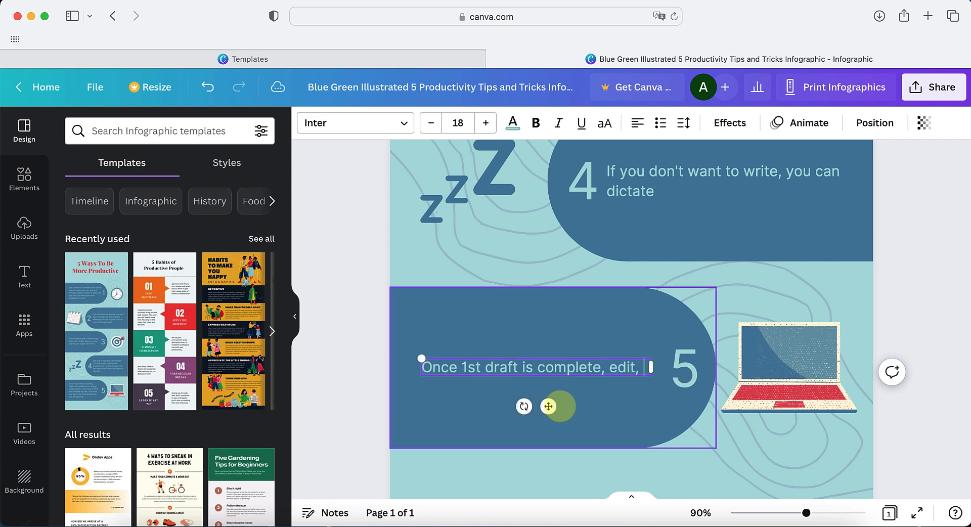
type("et")
scroll(408, 356, "down", 1)
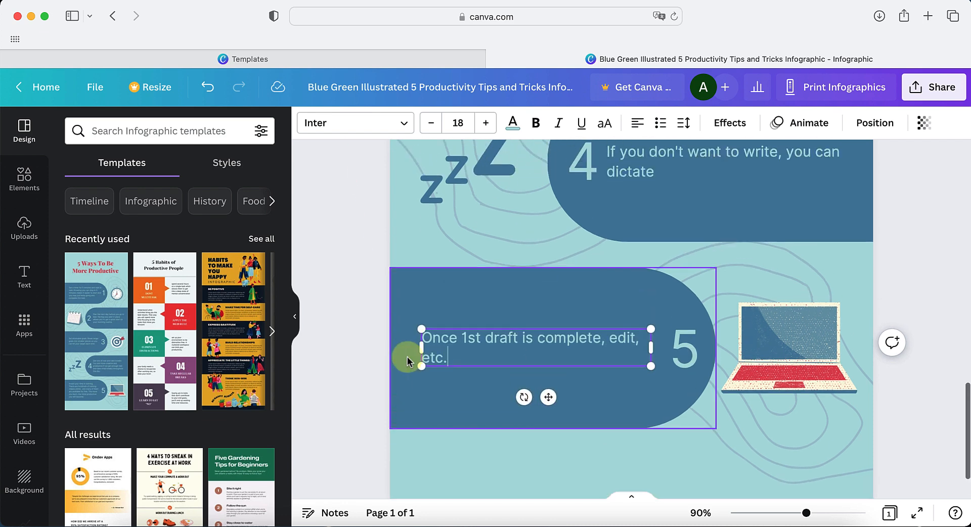
scroll(407, 356, "up", 3)
left_click(338, 296)
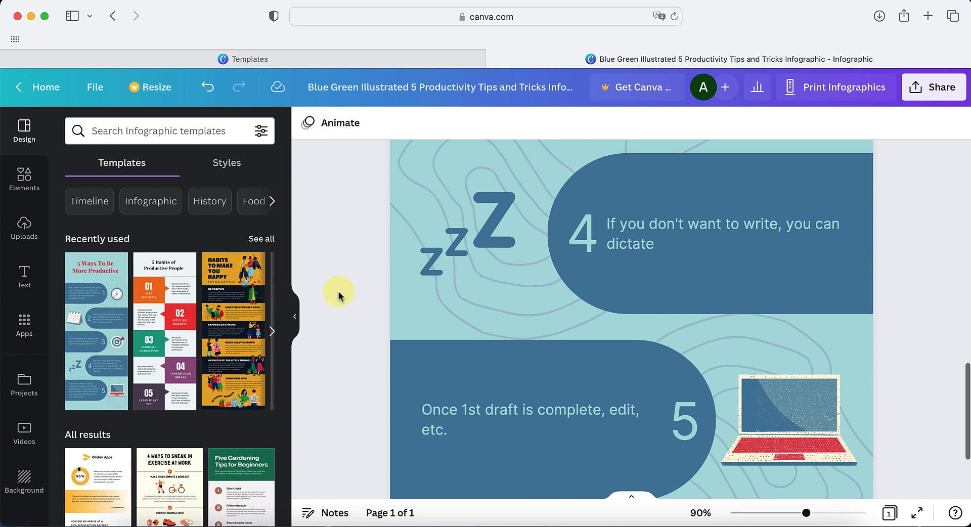
Search the elements library for "dictation" to find a substitute for the ZZZ graphic, and switch to the suggested term "Speak"
left_click(462, 247)
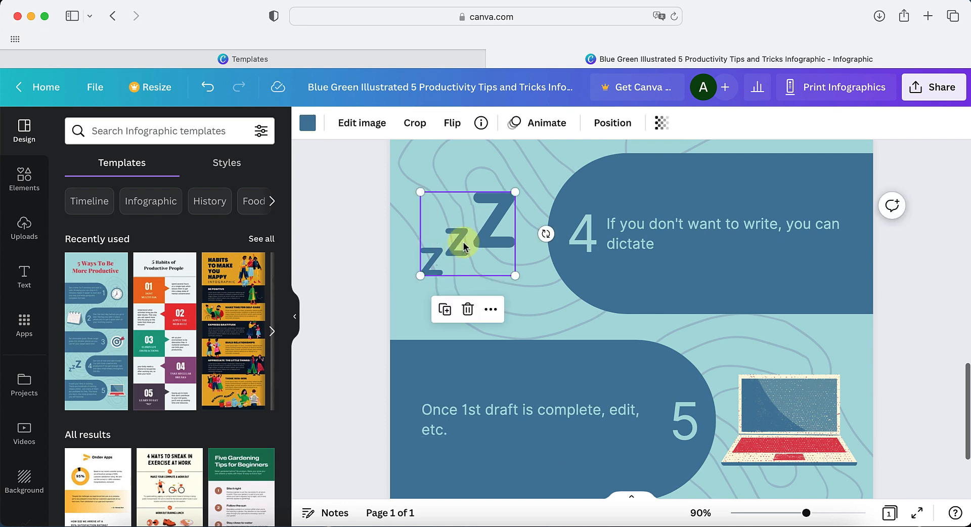
left_click(16, 183)
left_click(158, 131)
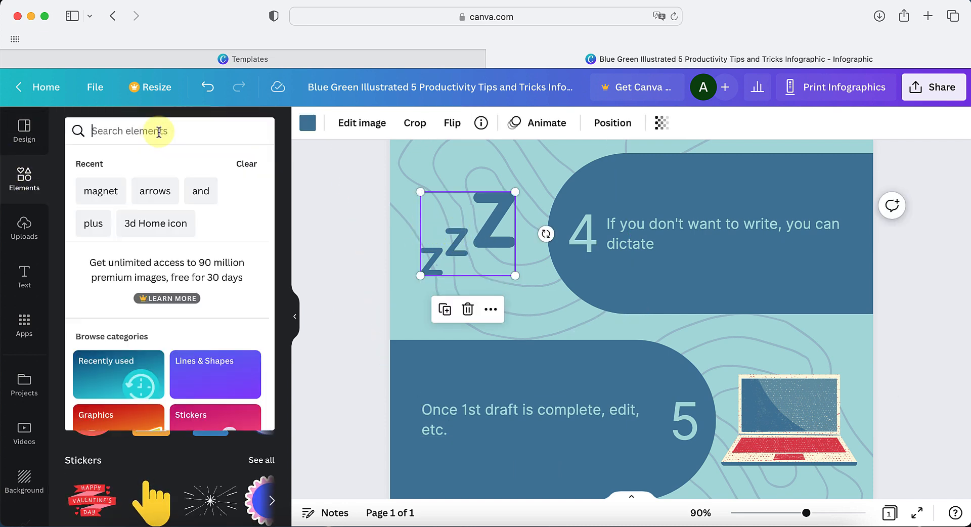
type("dictation")
key("Return")
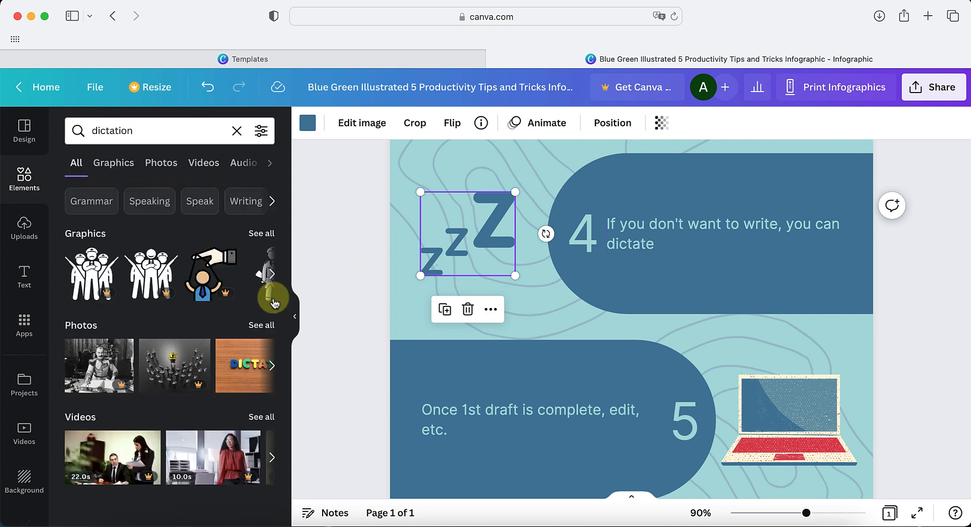
left_click(191, 204)
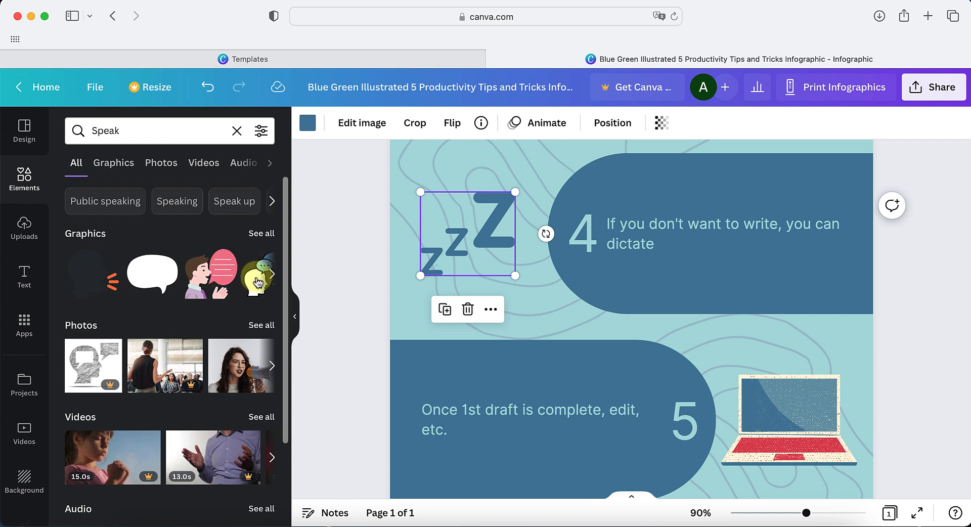
Replace the ZZZ graphic beside tip 4 with the man-and-red-speech-bubble graphic, shrunk and positioned in the same spot
left_click_drag(212, 279, 624, 279)
left_click(430, 235)
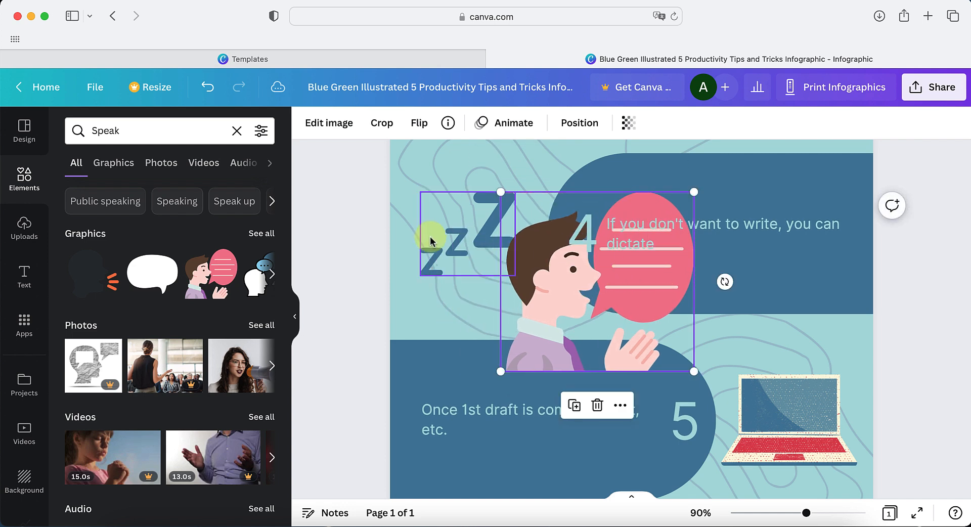
key("BackSpace")
left_click_drag(584, 305, 511, 249)
scroll(511, 249, "up", 2)
left_click_drag(615, 187, 511, 238)
left_click_drag(467, 308, 466, 263)
Select the laptop graphic beside tip 5, search the elements library for "Editing", and browse the suggested term "Editor"
scroll(680, 315, "down", 4)
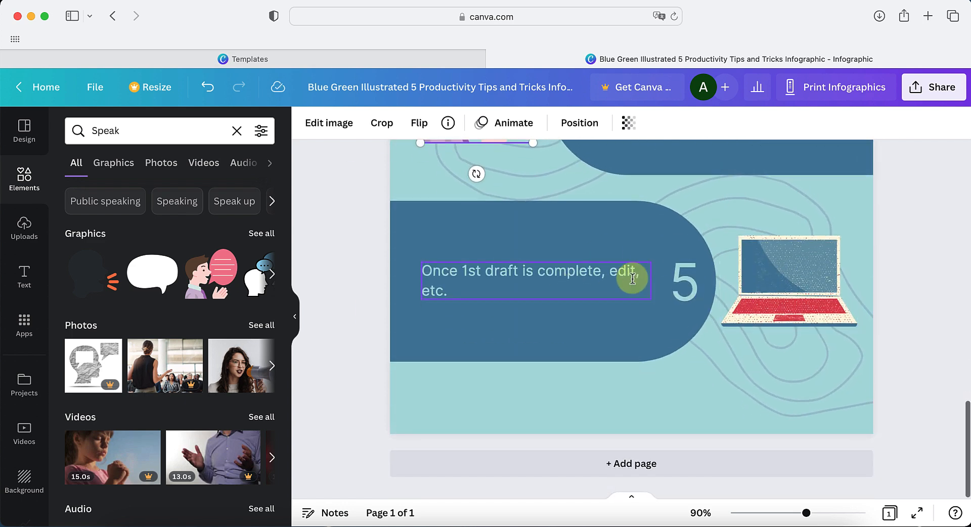
scroll(631, 278, "up", 5)
scroll(607, 316, "down", 5)
left_click(809, 306)
double_click(170, 132)
type("Editing")
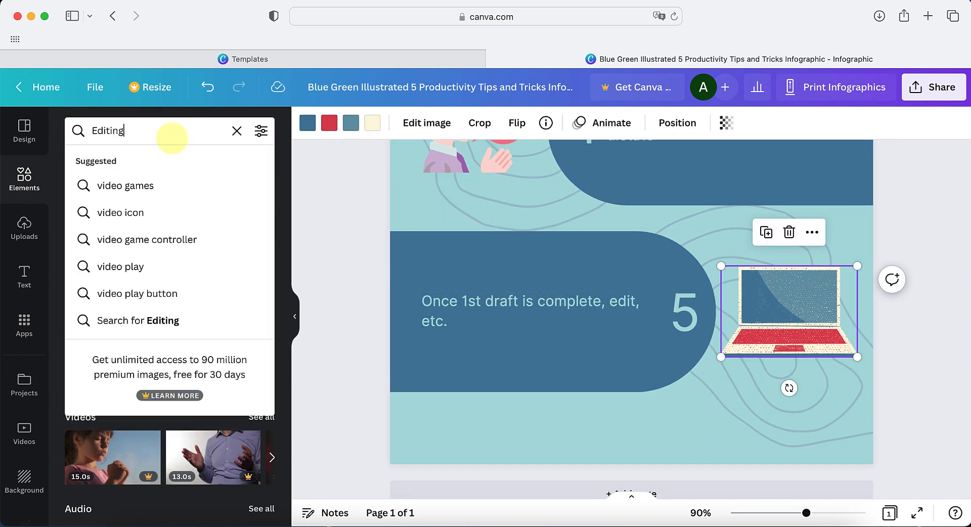
key("Return")
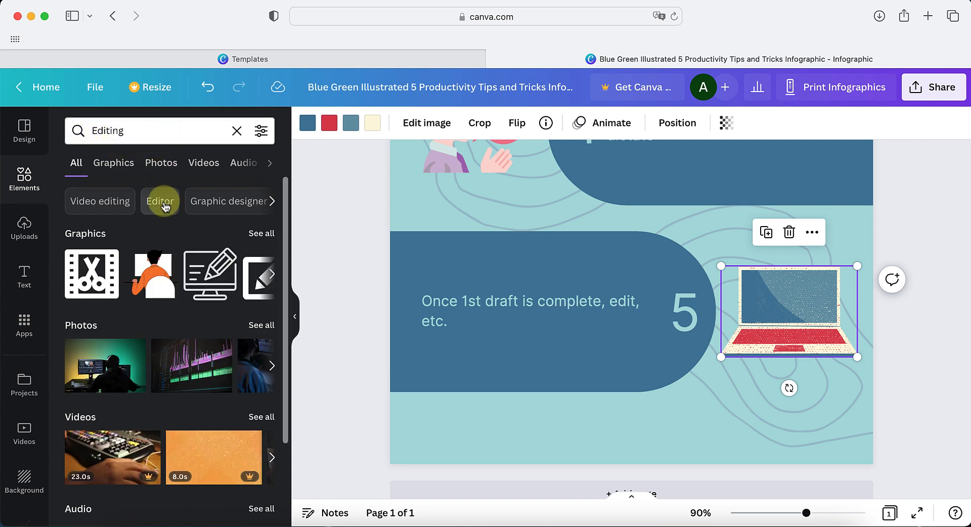
left_click(161, 201)
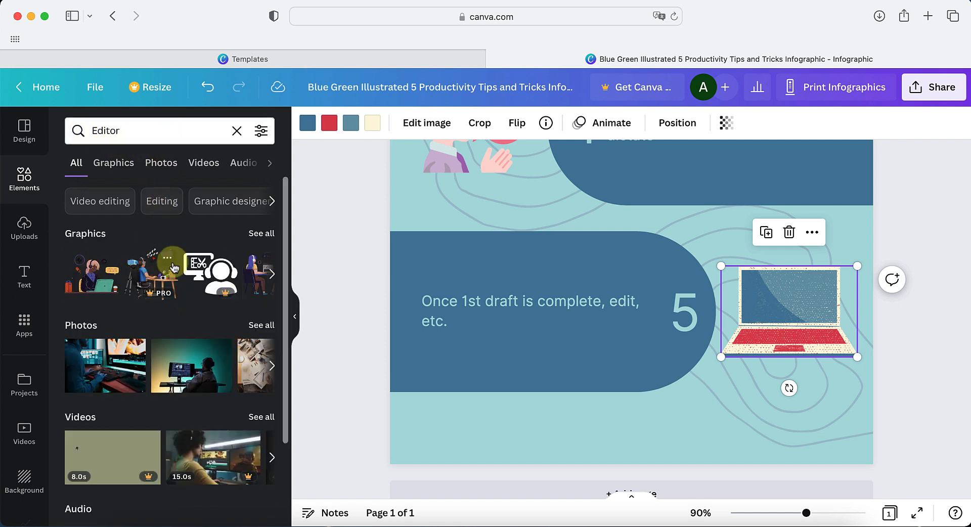
scroll(259, 221, "down", 2)
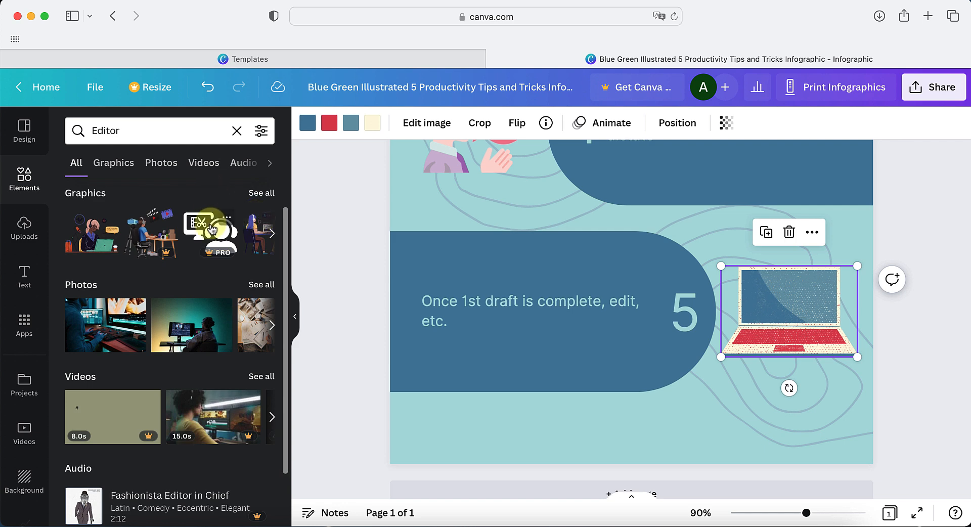
Narrow the "Editor" results to graphics and add the black document, phone and pen outline graphic to the page near tip 5
scroll(211, 230, "up", 2)
left_click(94, 238)
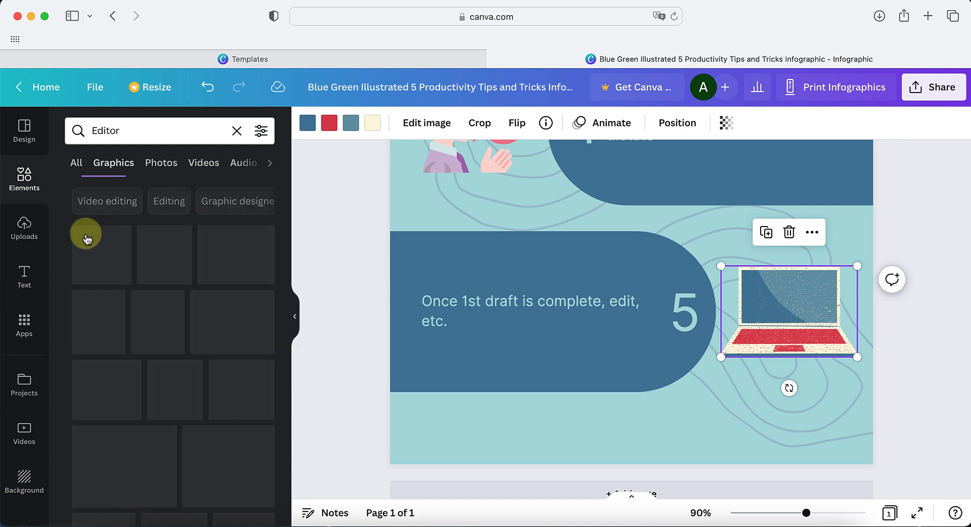
scroll(210, 363, "down", 1)
scroll(210, 363, "down", 1)
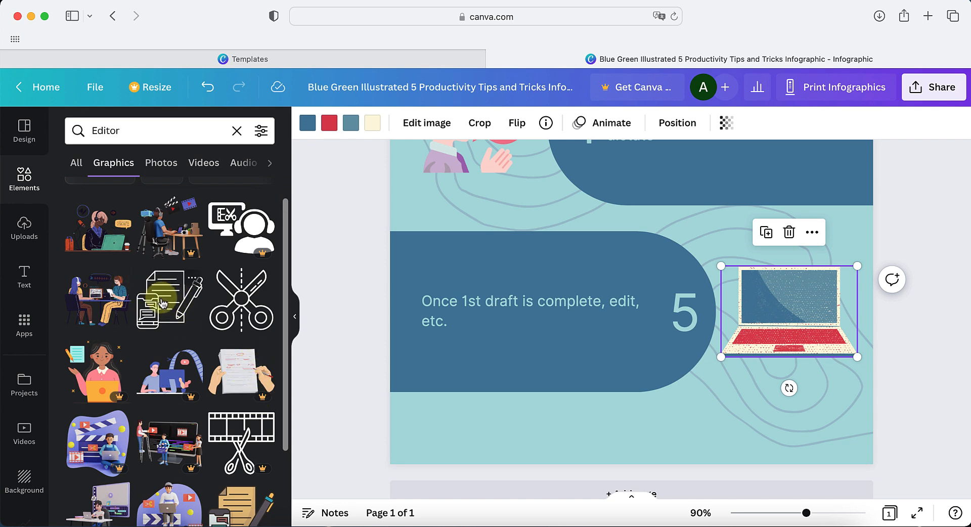
left_click_drag(189, 294, 739, 268)
left_click_drag(814, 317, 672, 342)
Delete the laptop graphic beside tip 5, shrink the document-and-pen graphic into its place, and deselect it
left_click(808, 308)
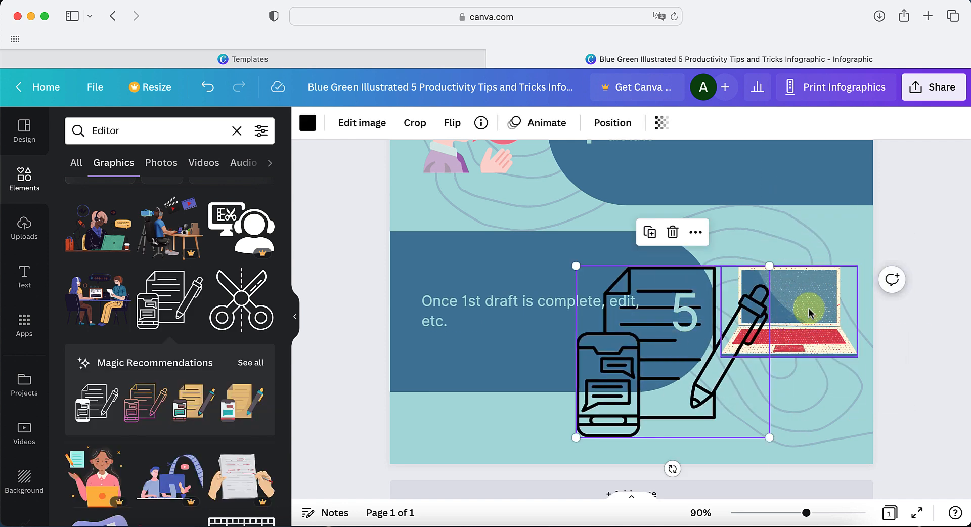
key("Delete")
left_click(704, 336)
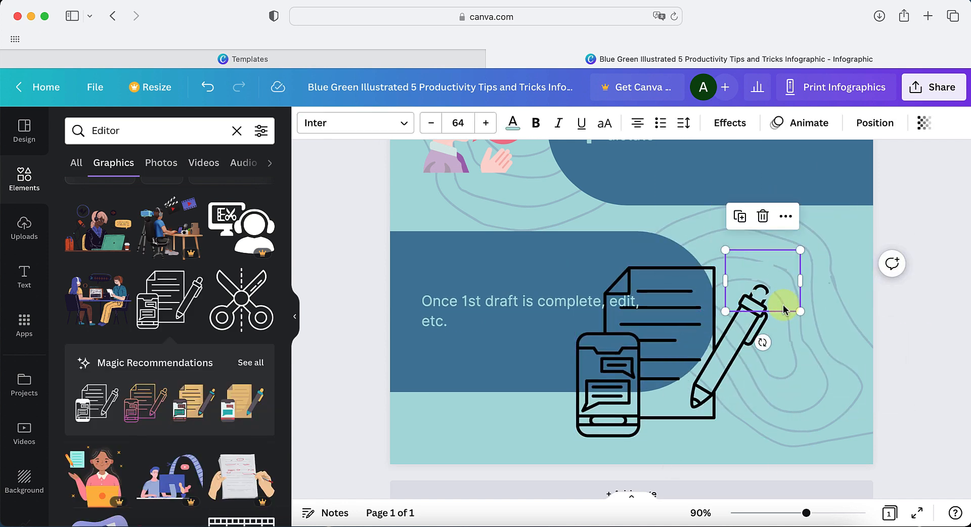
left_click_drag(623, 405, 702, 387)
left_click_drag(654, 421, 723, 359)
left_click(852, 291)
Review the whole infographic, checking the title, the five tip texts and the graphic beside each tip
scroll(711, 322, "up", 15)
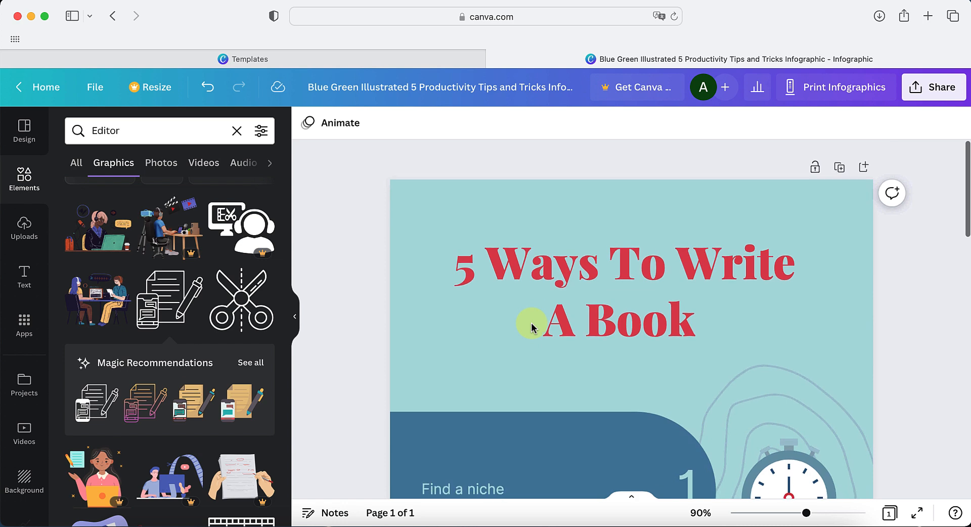
scroll(384, 372, "down", 2)
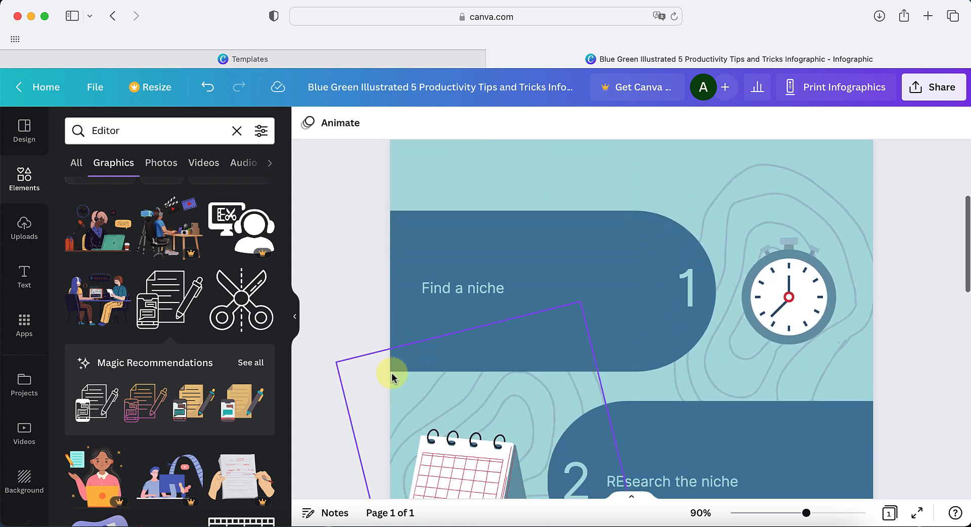
scroll(397, 364, "up", 3)
scroll(507, 340, "down", 4)
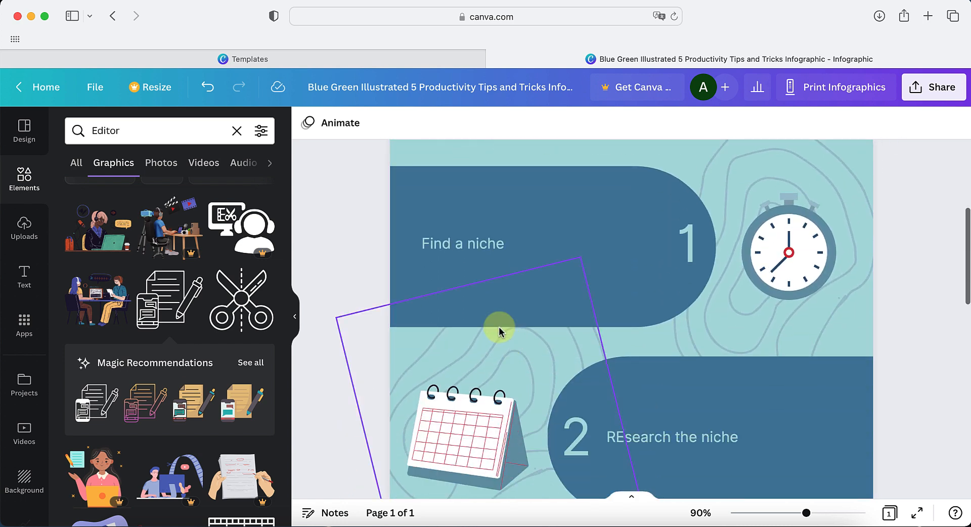
scroll(455, 341, "down", 5)
scroll(455, 343, "down", 8)
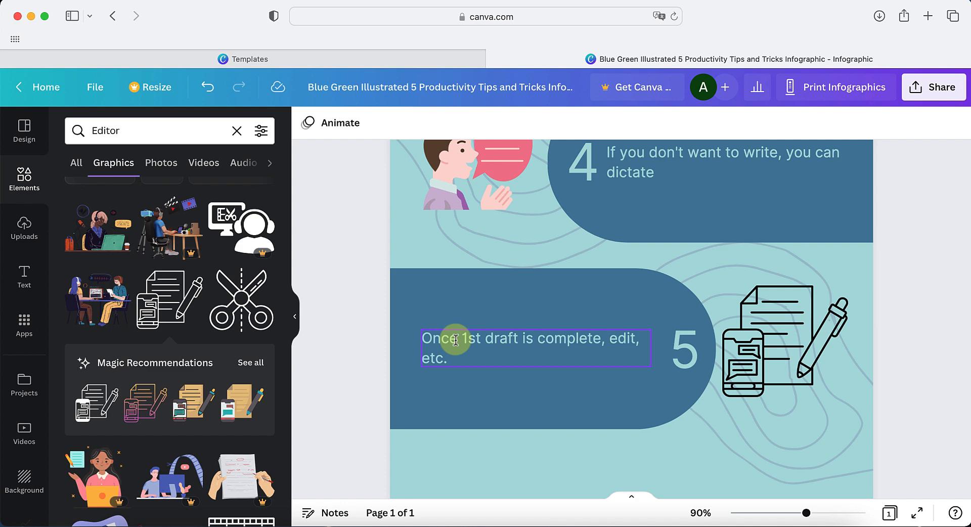
scroll(354, 203, "up", 12)
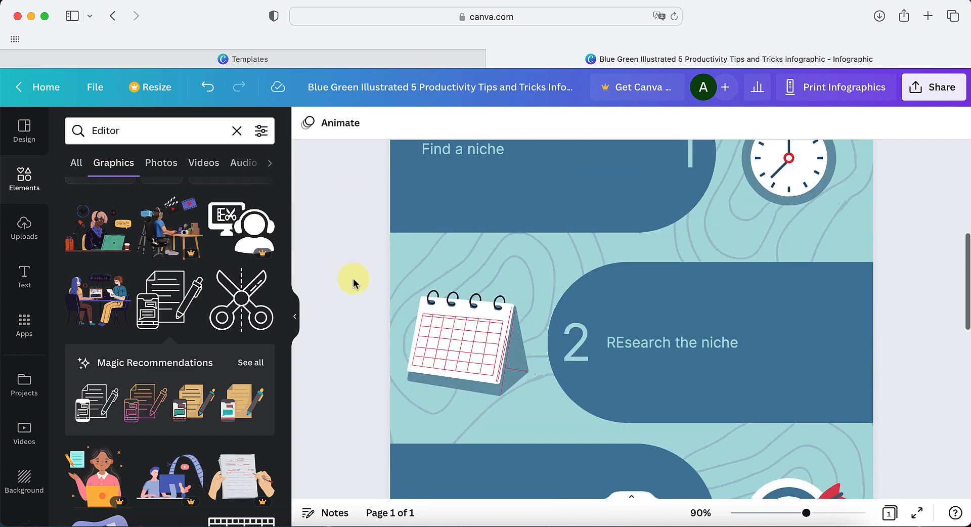
scroll(354, 283, "up", 2)
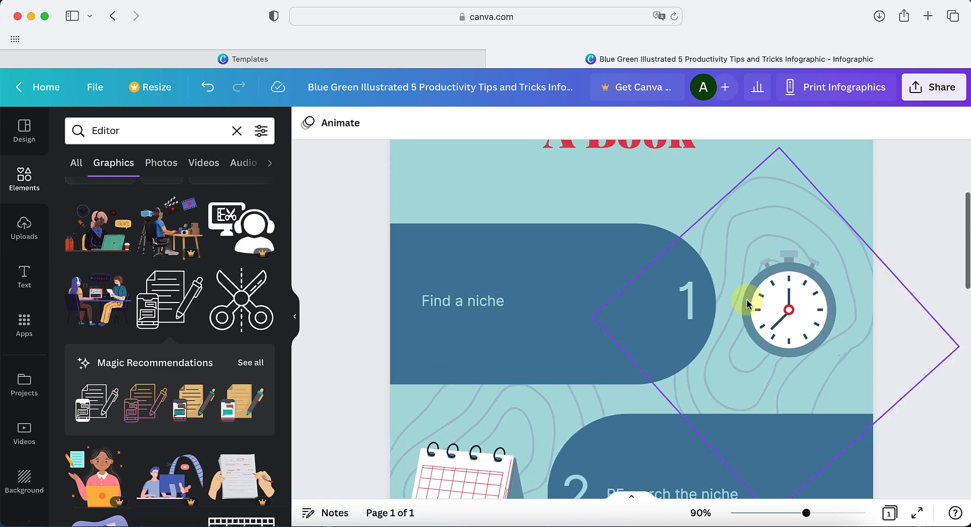
scroll(764, 291, "down", 3)
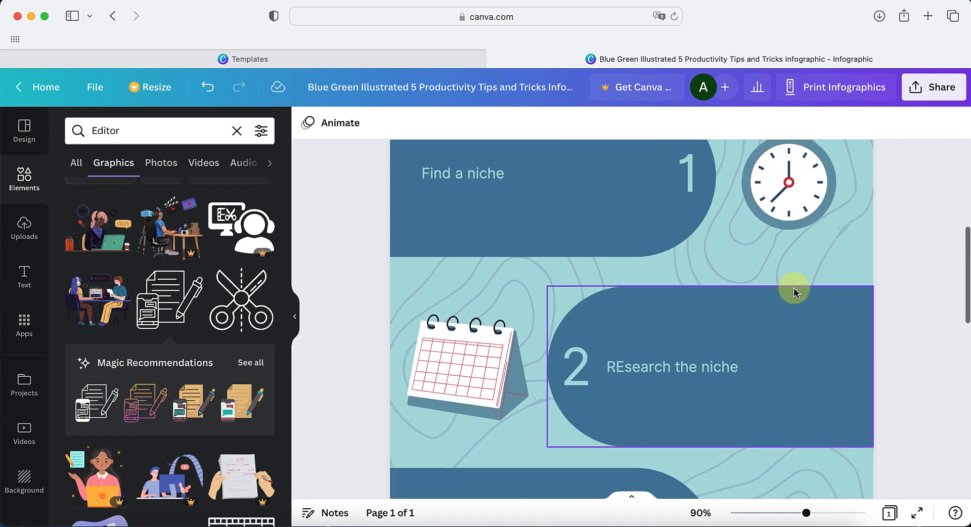
scroll(907, 374, "down", 3)
scroll(907, 374, "down", 1)
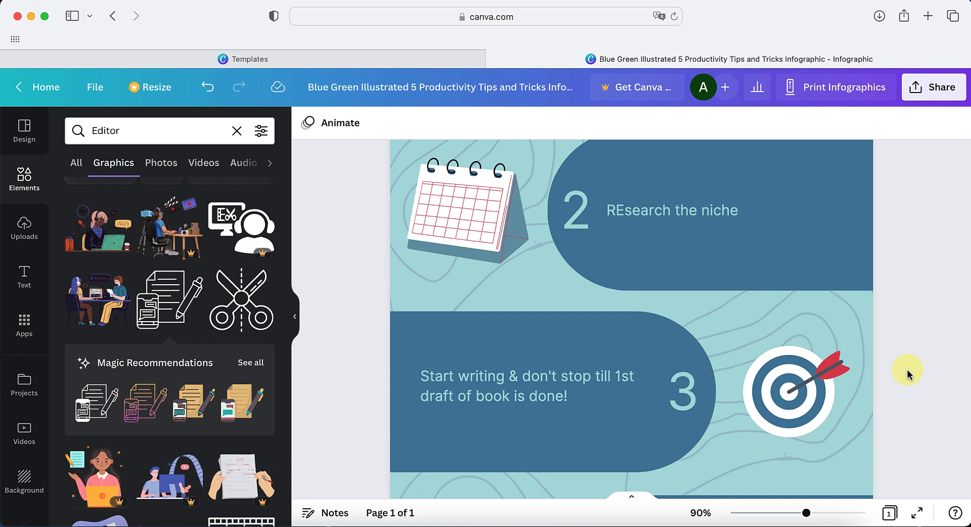
scroll(913, 402, "down", 5)
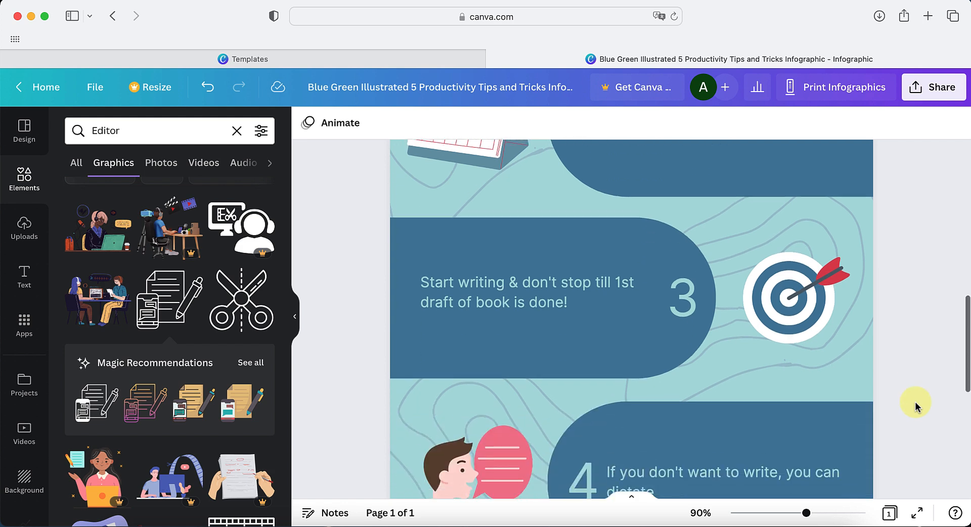